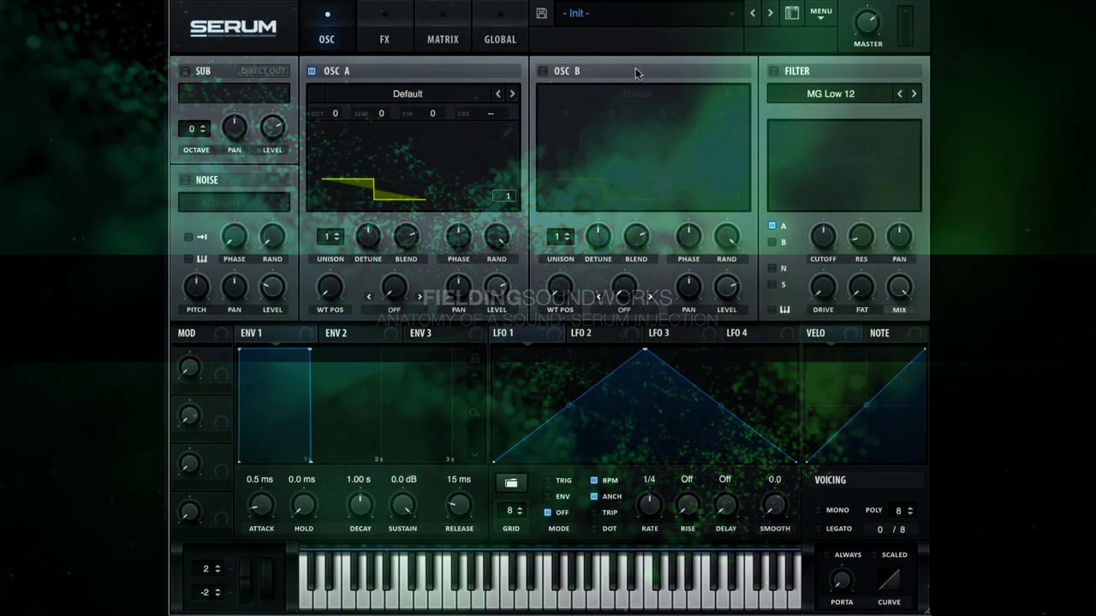
# Load the AMB 2049 preset from the Fielding SoundWorks - Injection bank.
pyautogui.click(641, 13)
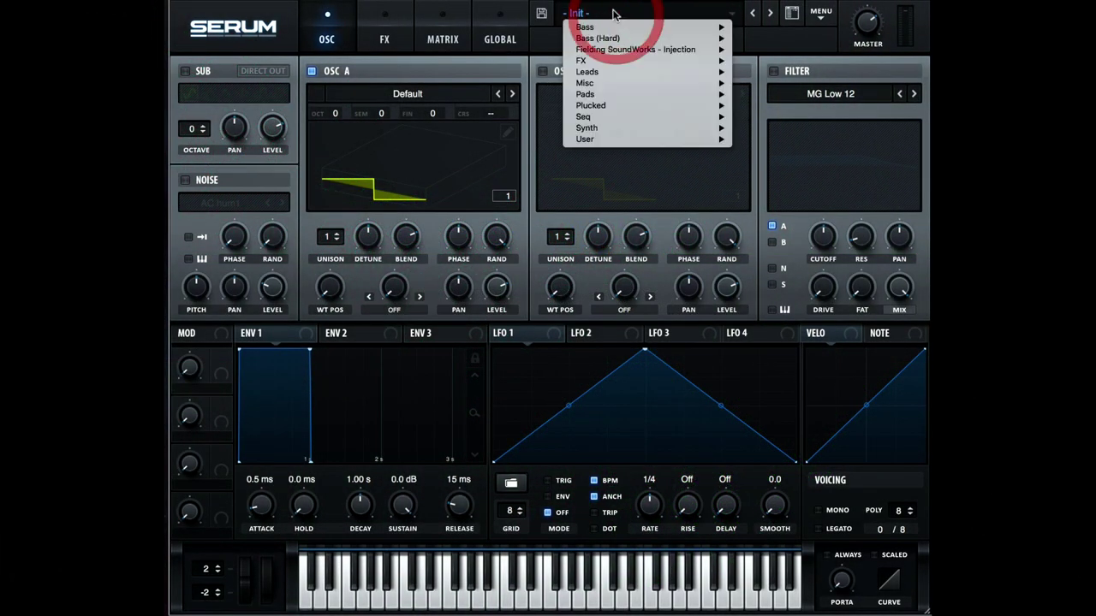
pyautogui.moveTo(631, 49)
pyautogui.click(738, 39)
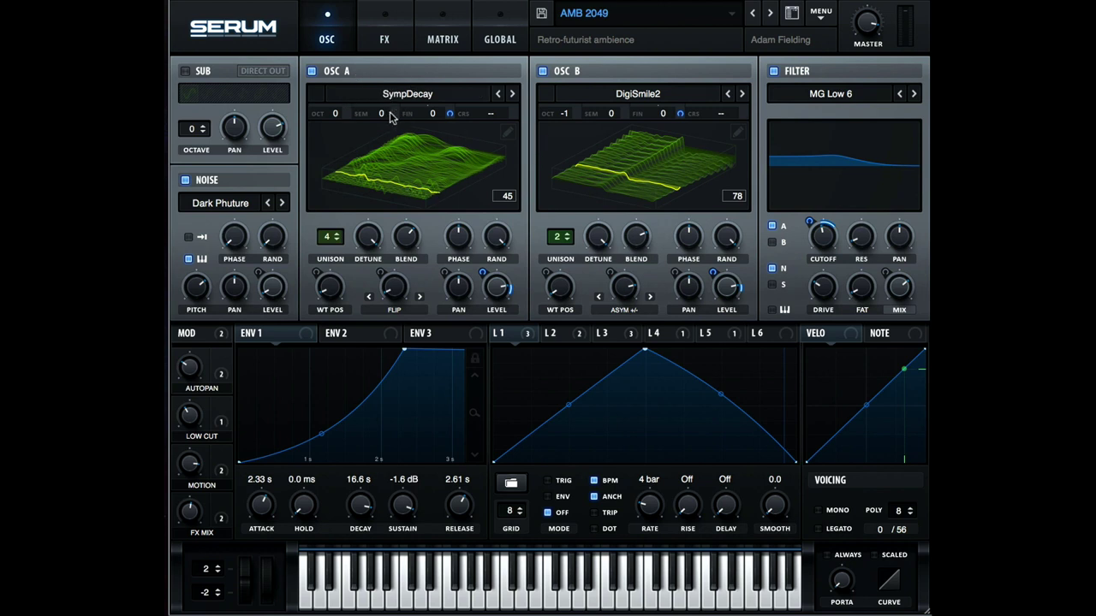
# Audition oscillator A, oscillator B and the noise layer each on its own.
pyautogui.click(542, 72)
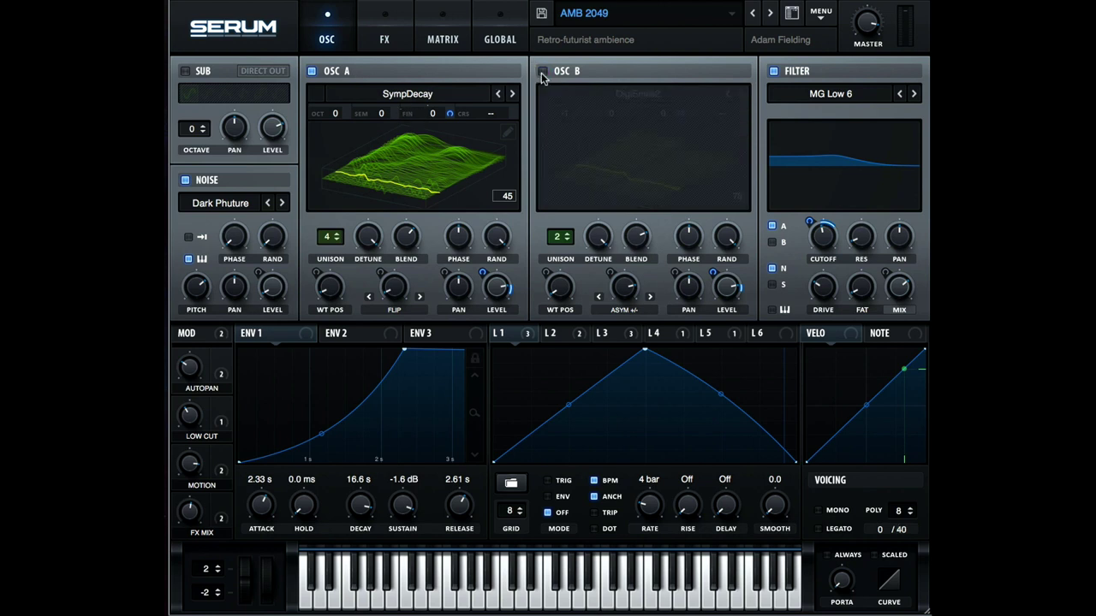
pyautogui.click(185, 179)
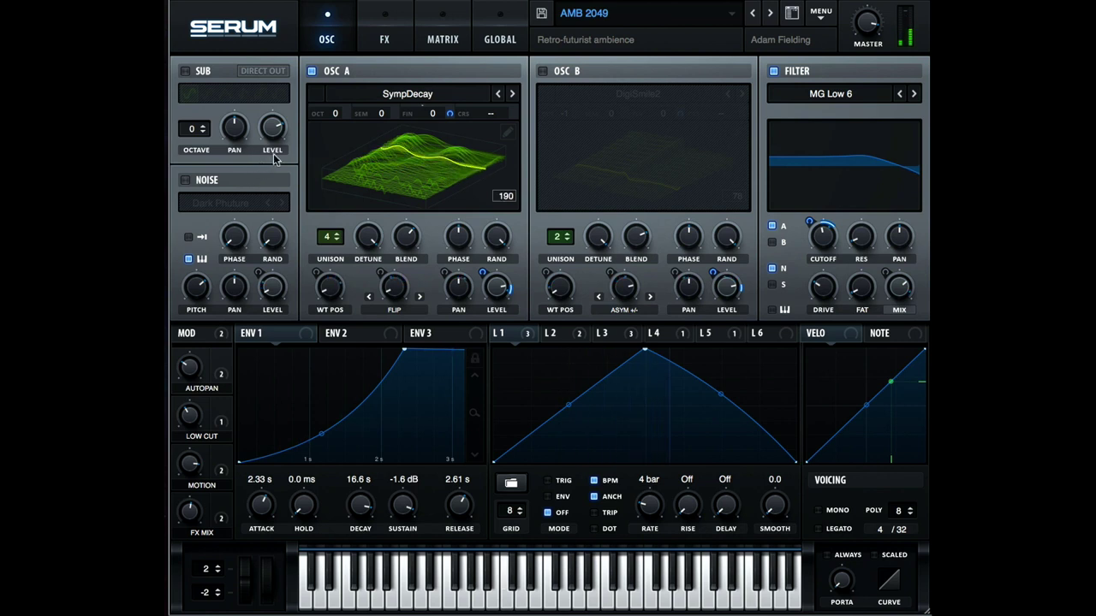
pyautogui.click(312, 71)
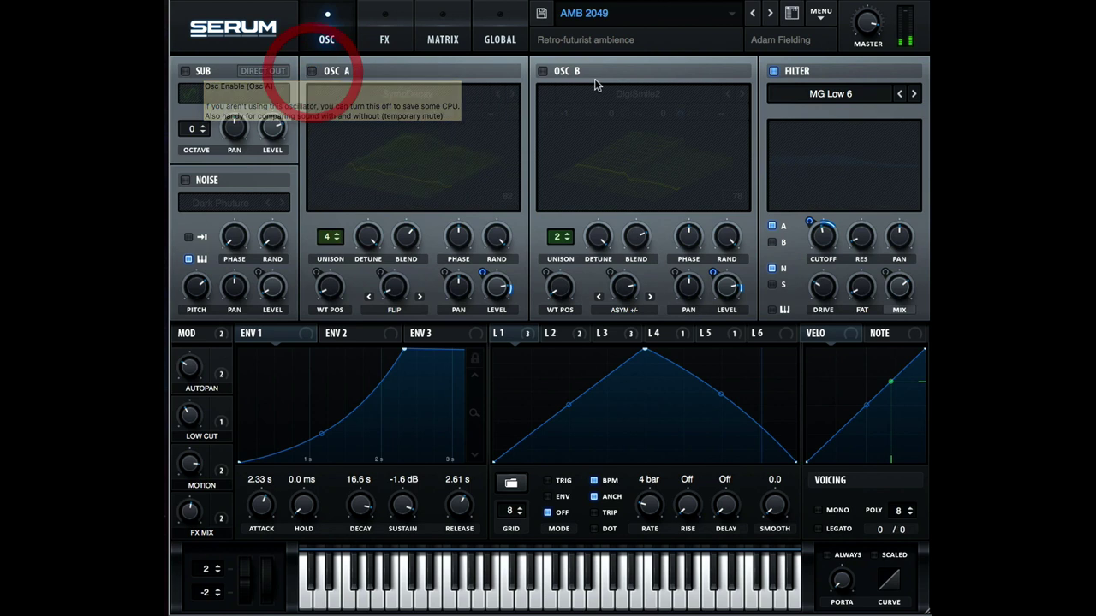
pyautogui.click(542, 71)
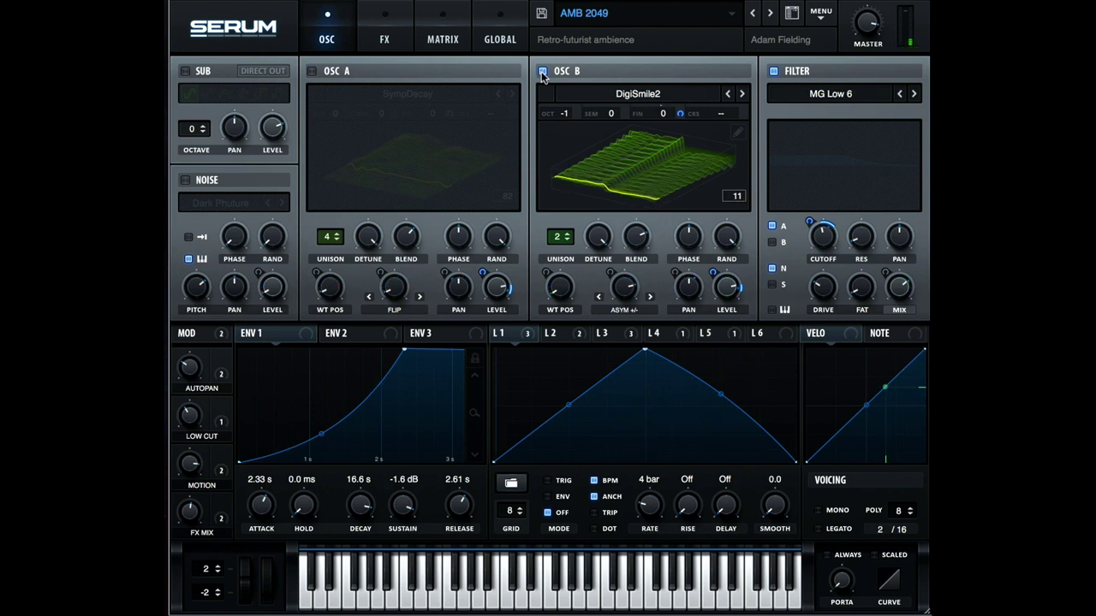
pyautogui.click(542, 72)
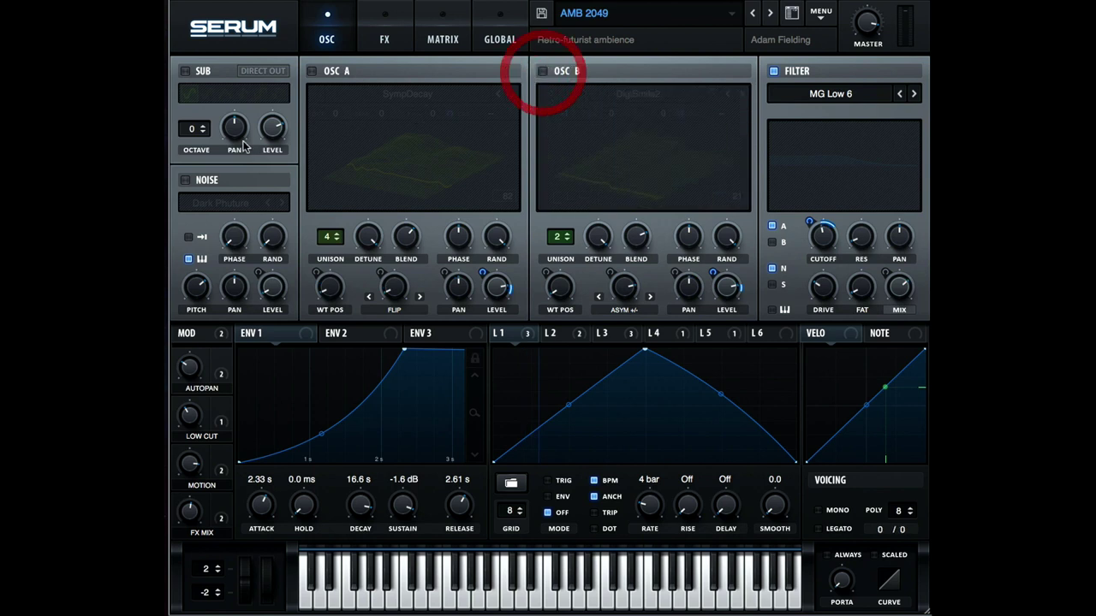
pyautogui.click(185, 180)
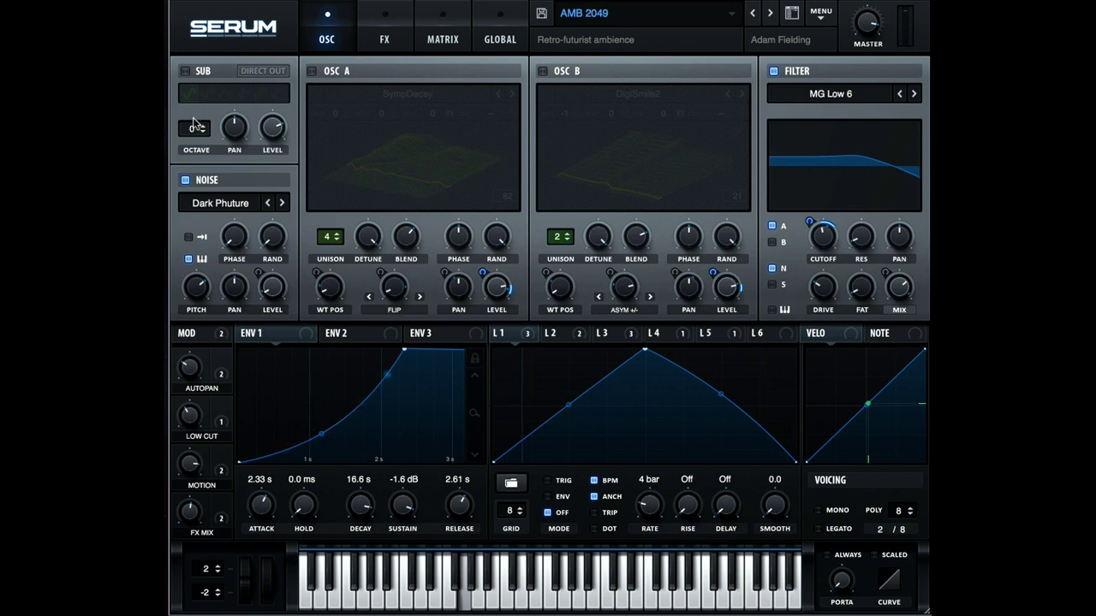
# Re-enable all sources, then mute oscillator B and noise so only oscillator A sounds.
pyautogui.click(186, 182)
pyautogui.click(312, 71)
pyautogui.click(541, 72)
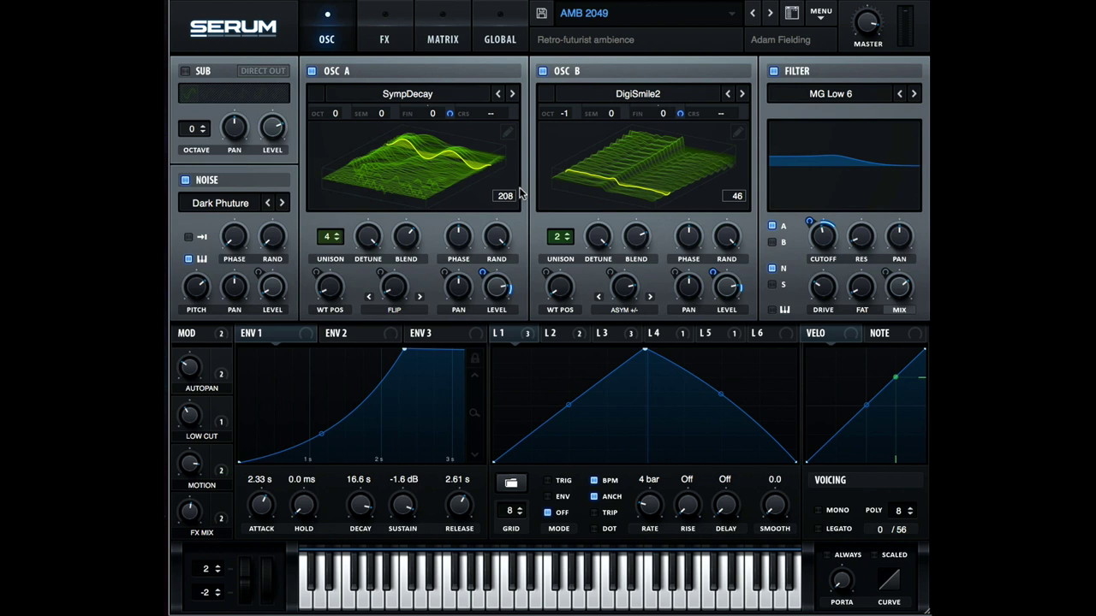
pyautogui.click(542, 71)
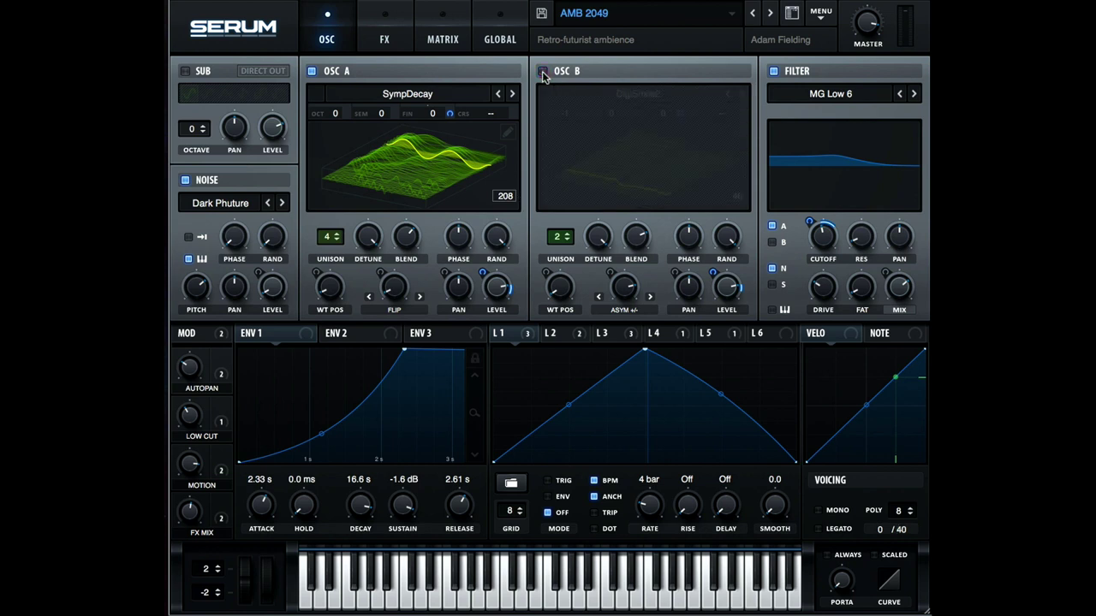
pyautogui.click(184, 181)
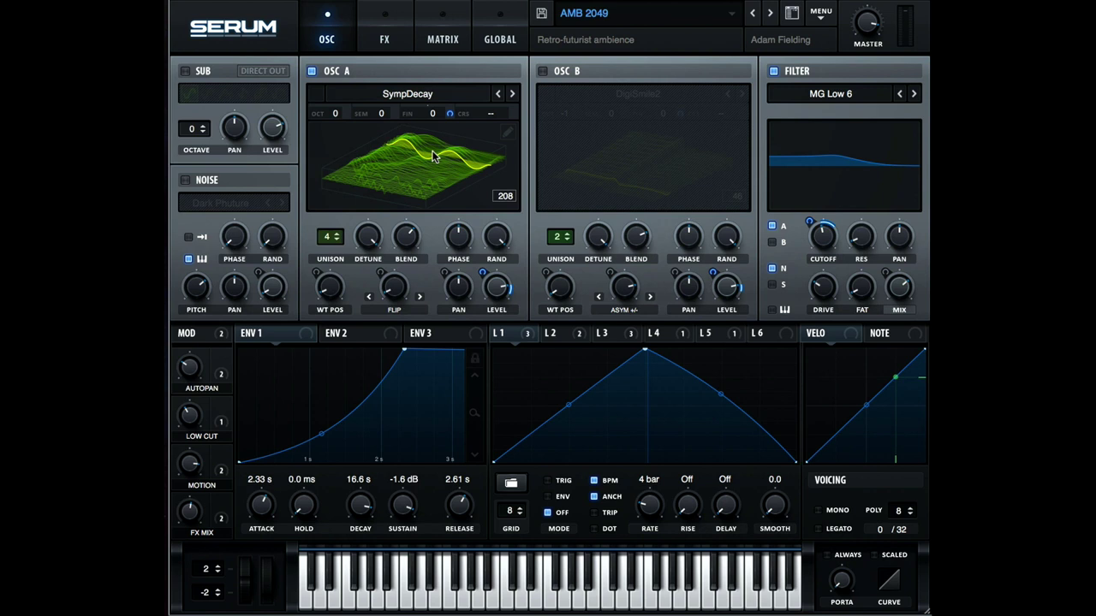
pyautogui.click(505, 133)
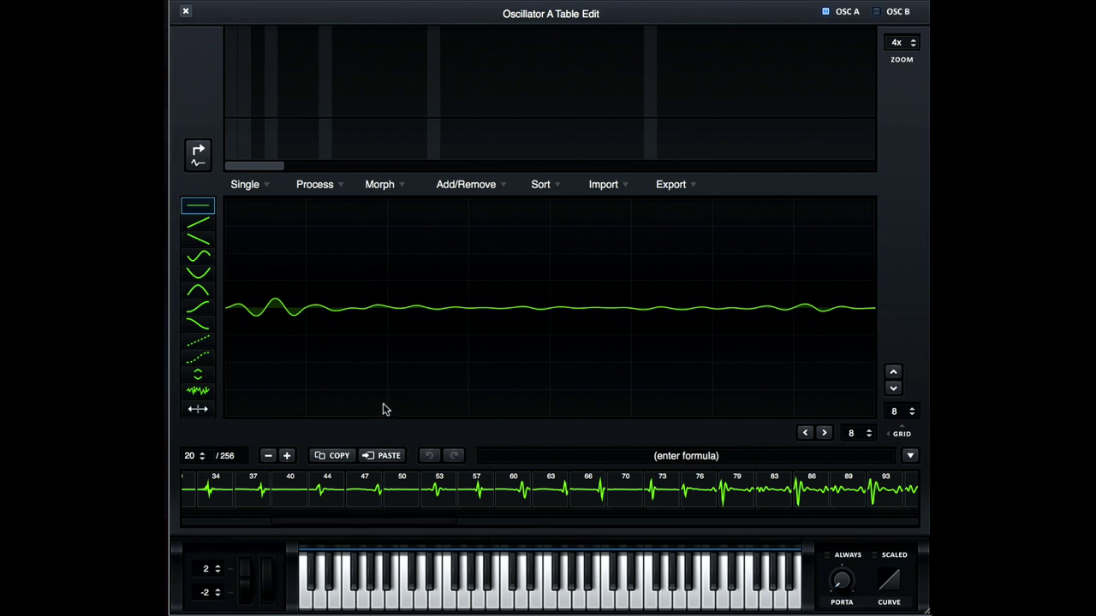
pyautogui.moveTo(339, 522); pyautogui.dragTo(220, 518)
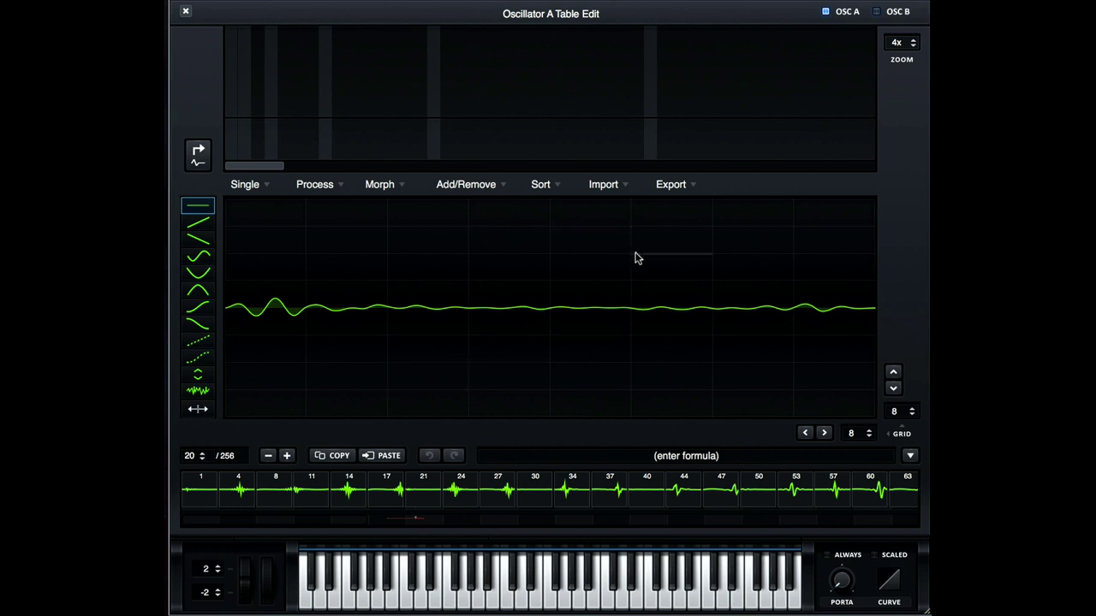
pyautogui.click(617, 184)
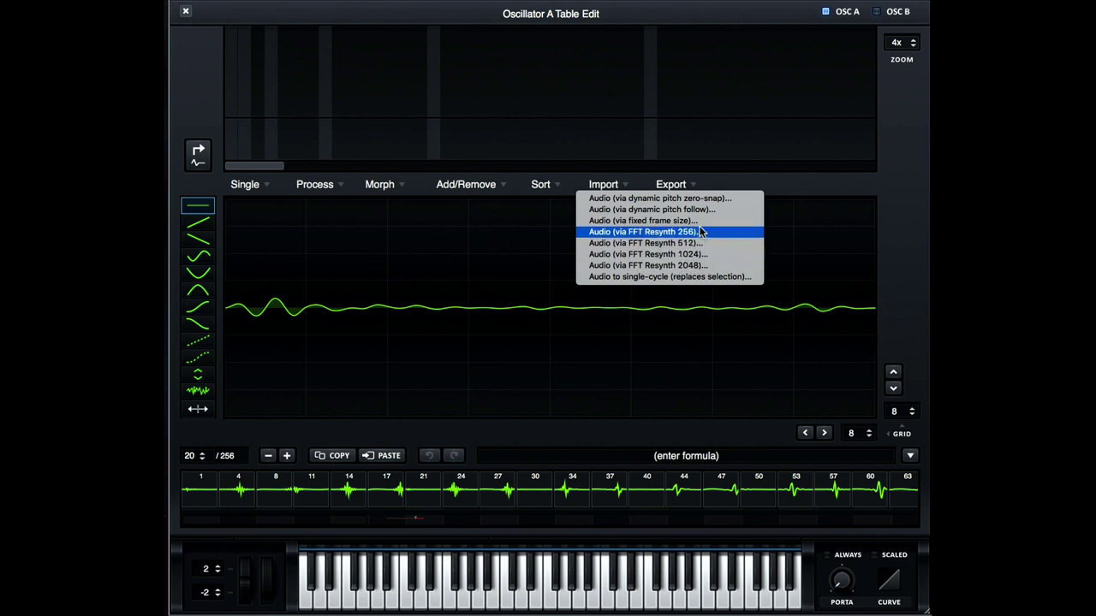
pyautogui.click(827, 193)
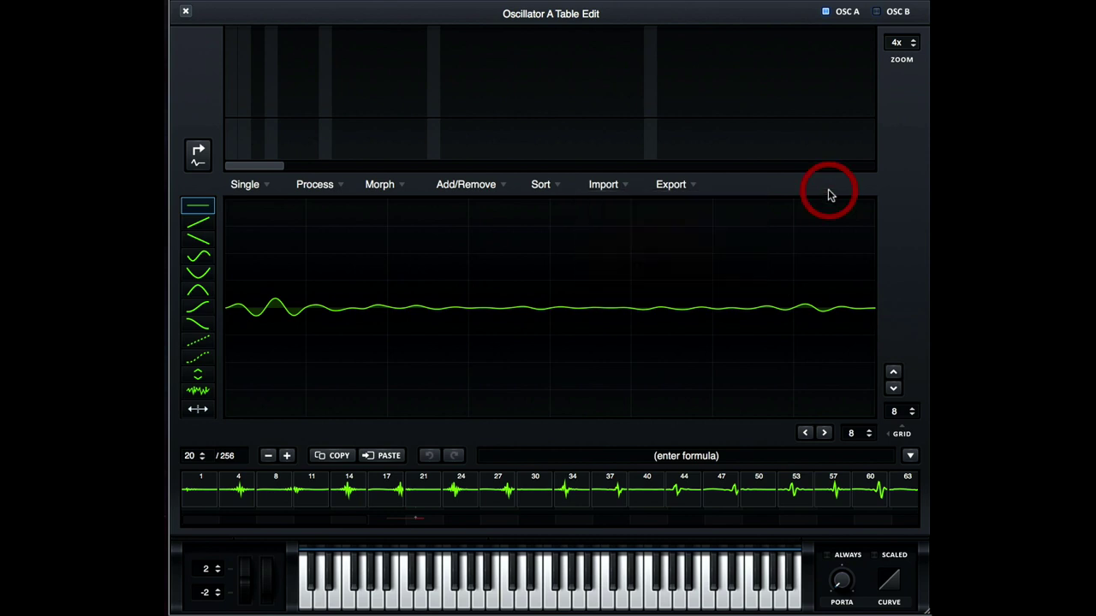
# Reduce oscillator A's SympDecay wavetable to 64 frames, keeping 1/4 of them.
pyautogui.click(468, 190)
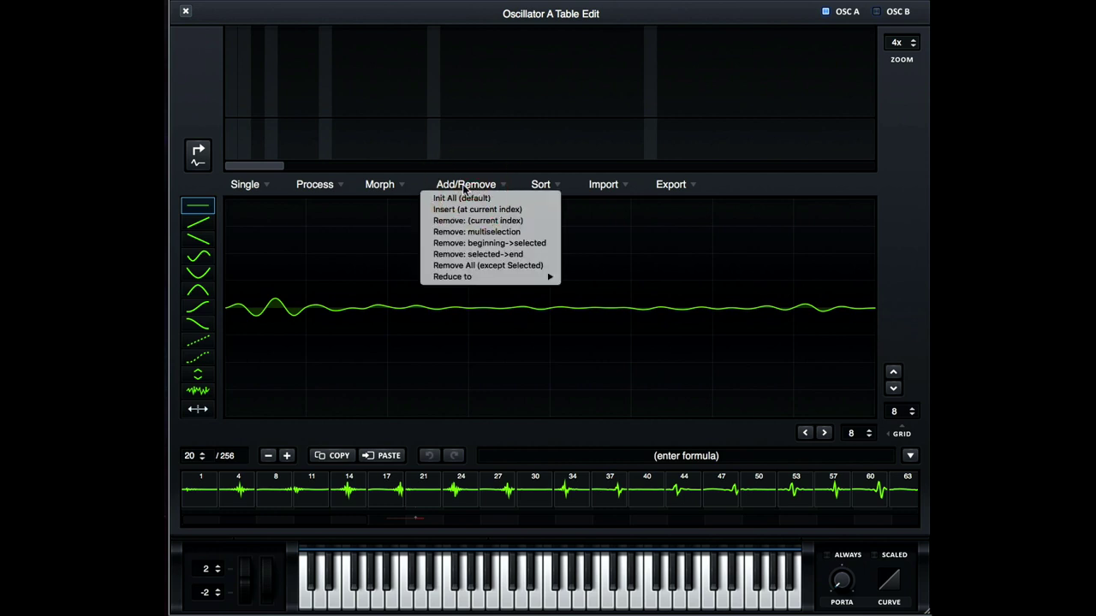
pyautogui.moveTo(514, 280)
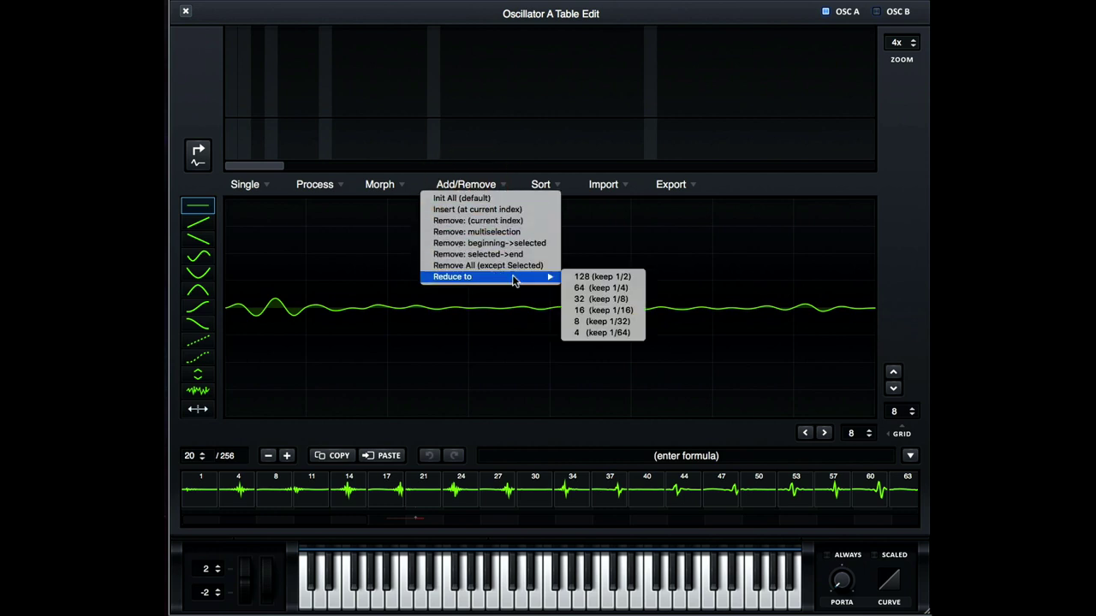
pyautogui.click(588, 290)
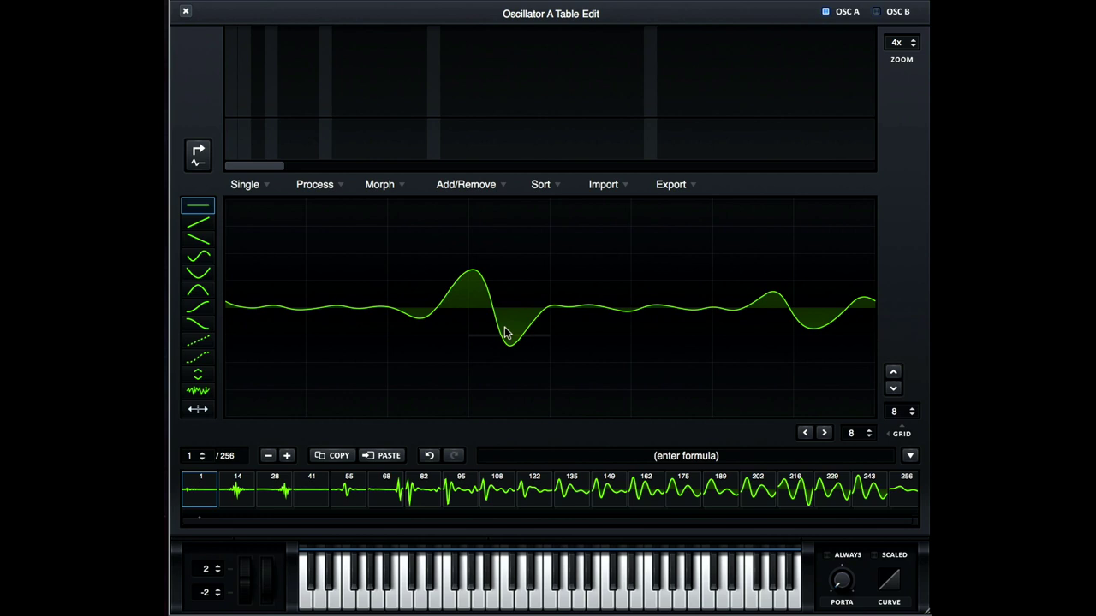
# Close the table editor, bypass the Reverb effect, and reopen oscillator A's wavetable editor.
pyautogui.click(185, 12)
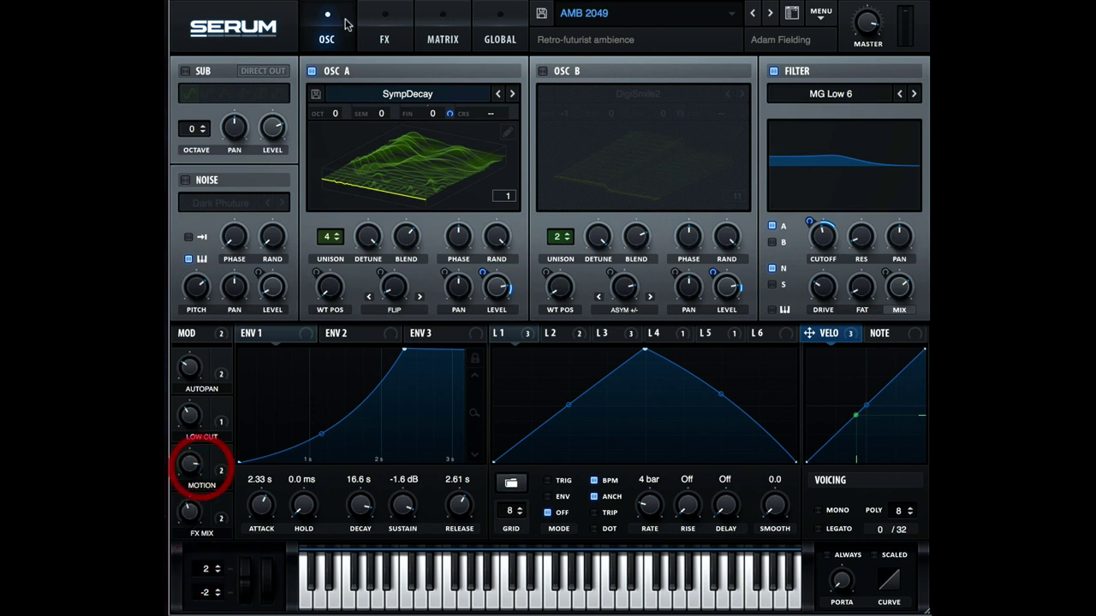
pyautogui.click(382, 28)
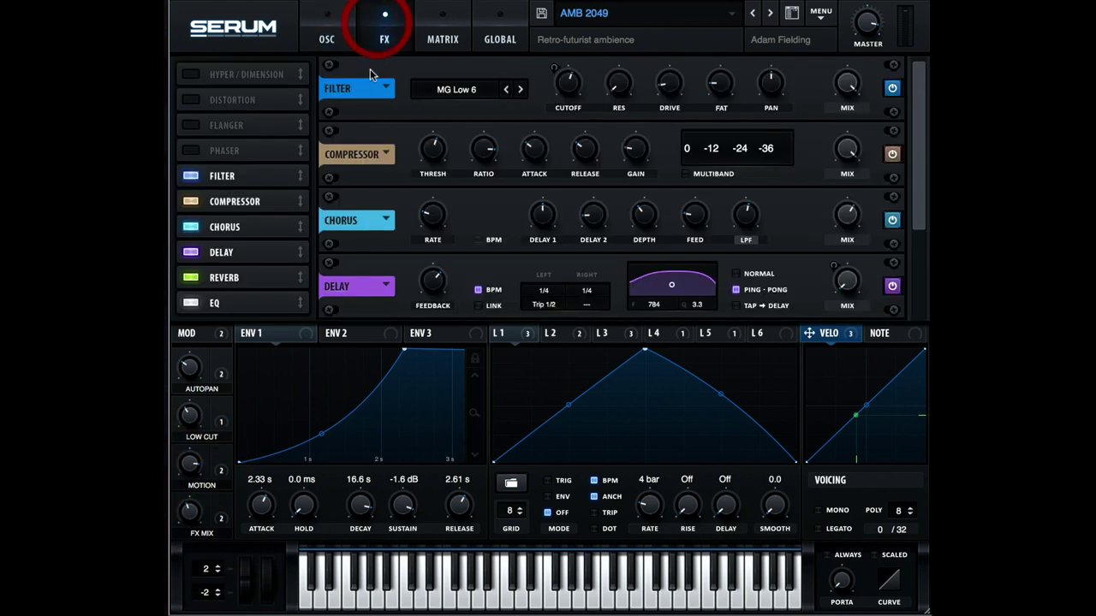
pyautogui.click(191, 278)
pyautogui.click(332, 32)
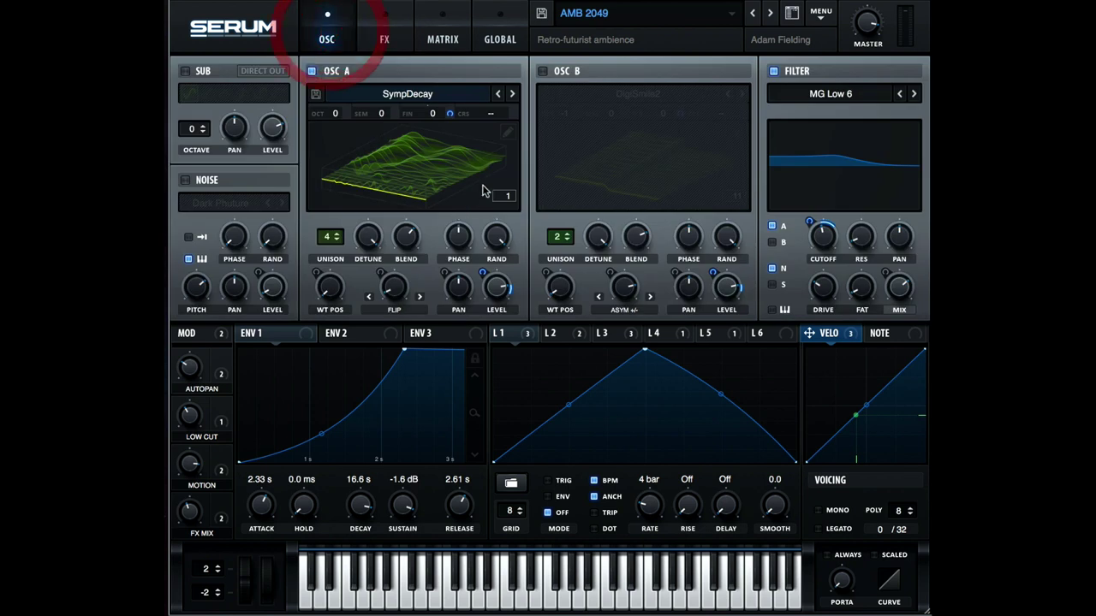
pyautogui.click(503, 139)
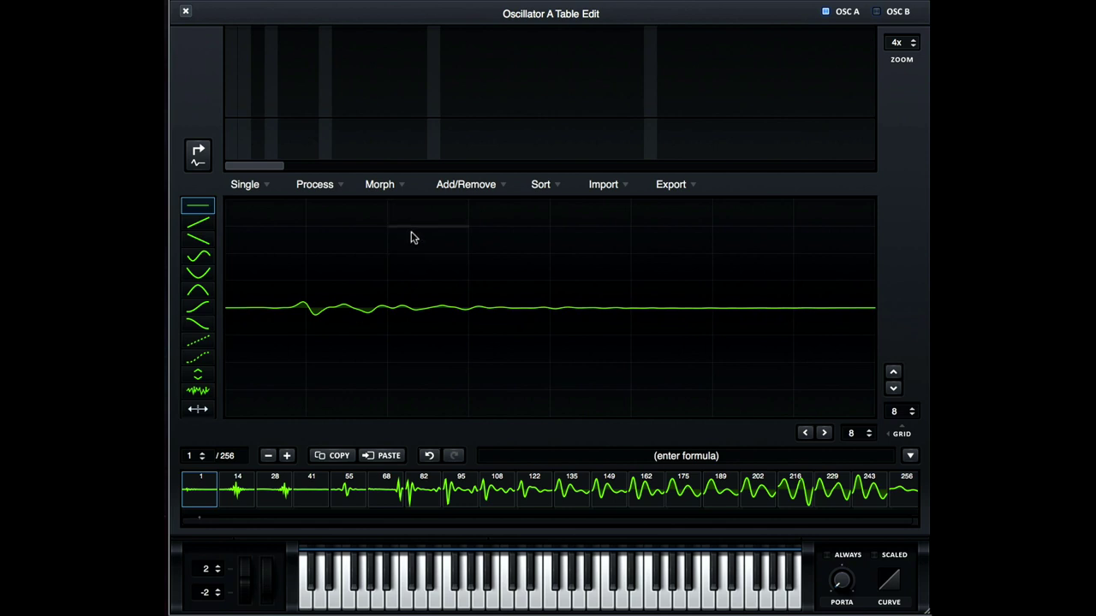
# Look over the Morph options, then undo the 64-frame reduction to restore 256 frames.
pyautogui.click(383, 186)
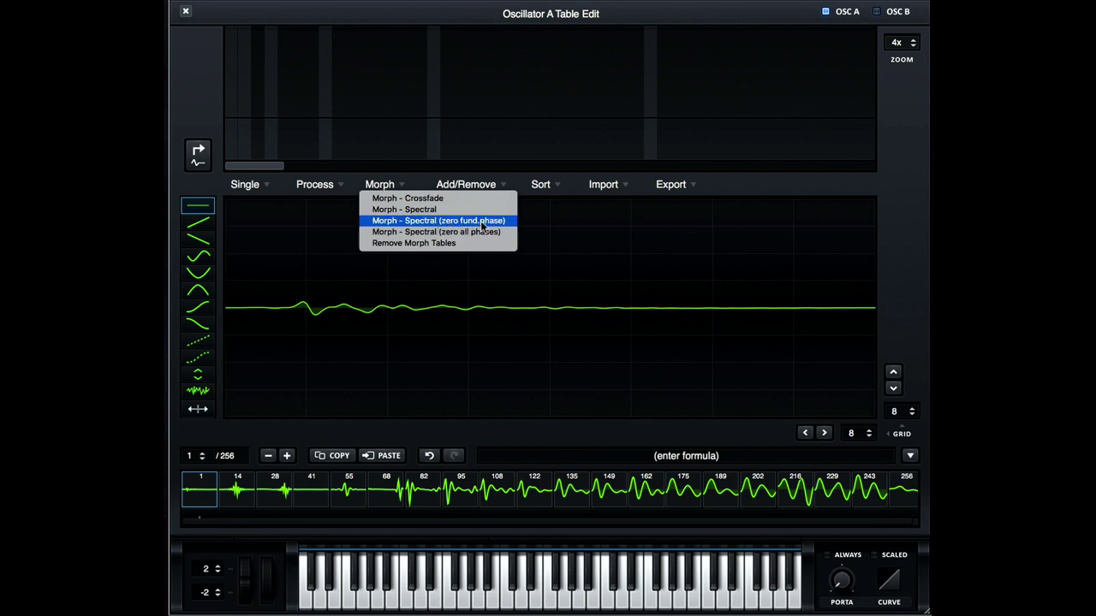
pyautogui.click(734, 190)
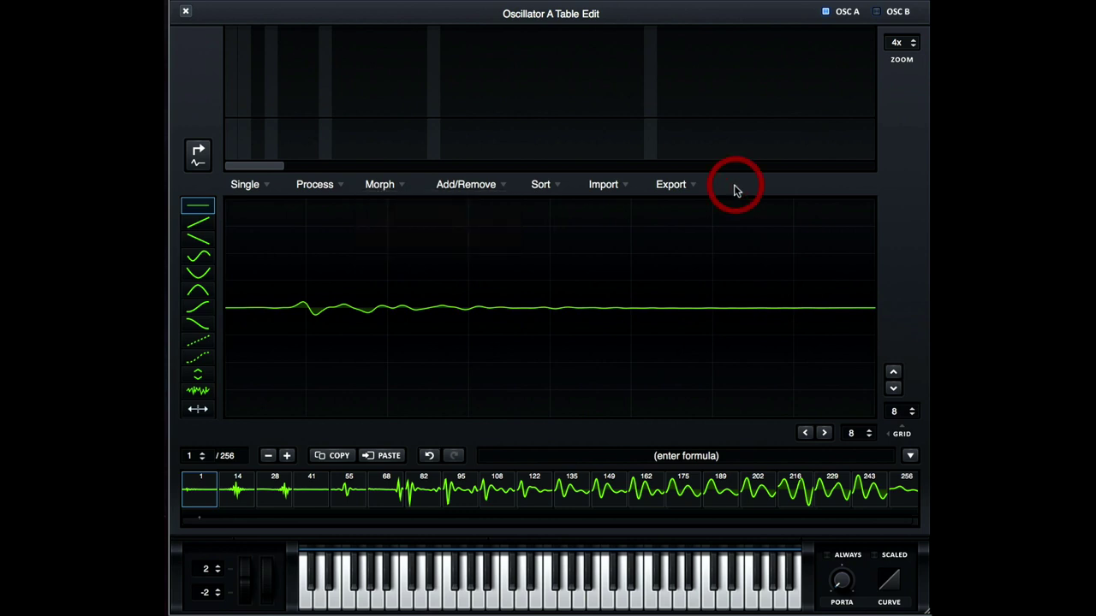
pyautogui.click(429, 456)
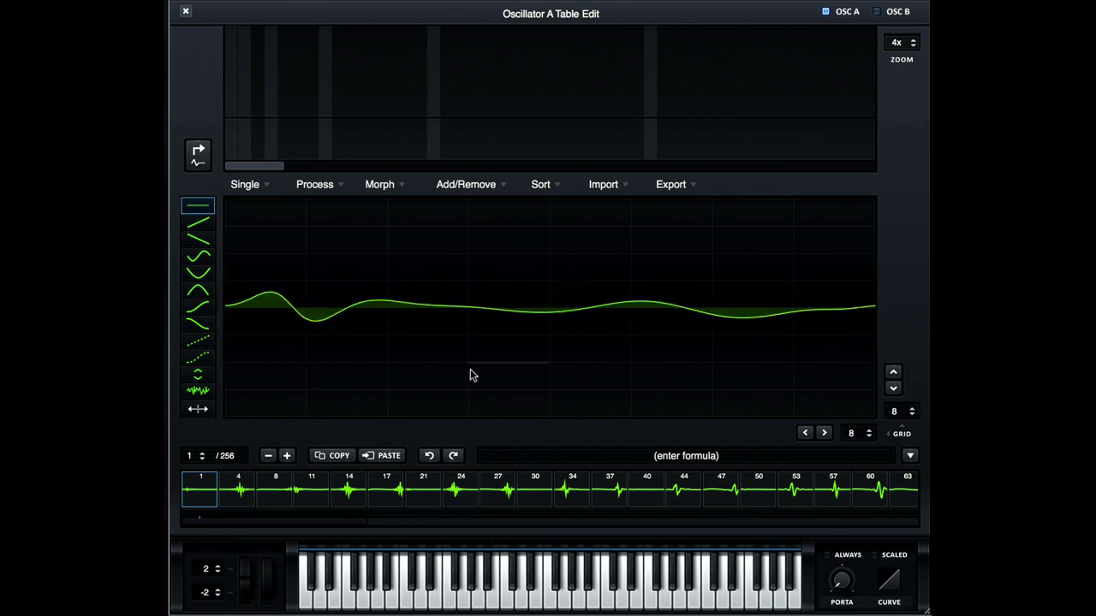
pyautogui.click(454, 456)
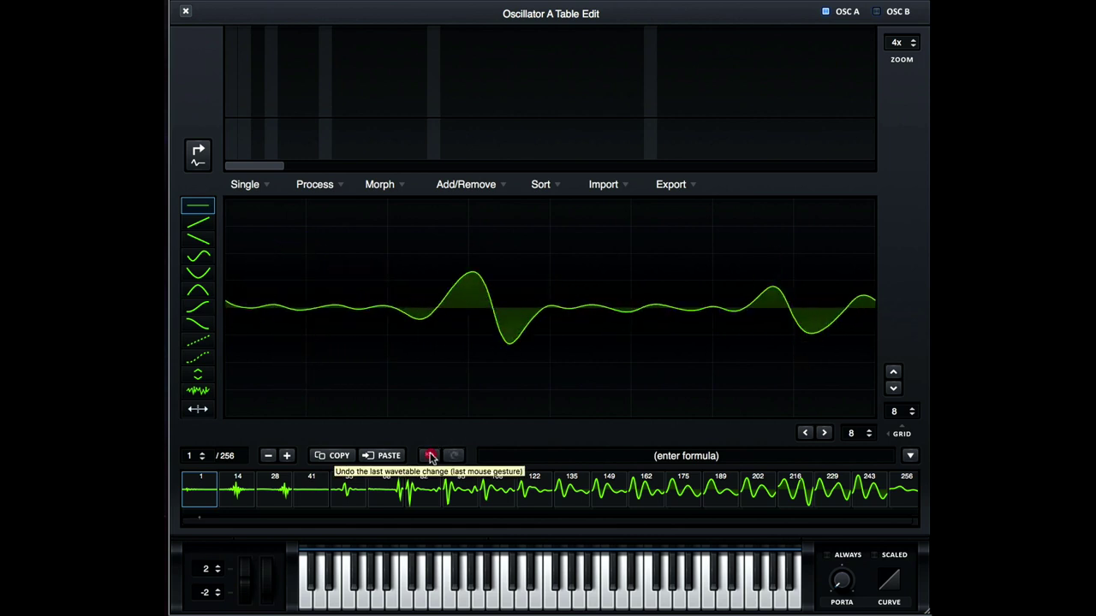
pyautogui.click(431, 456)
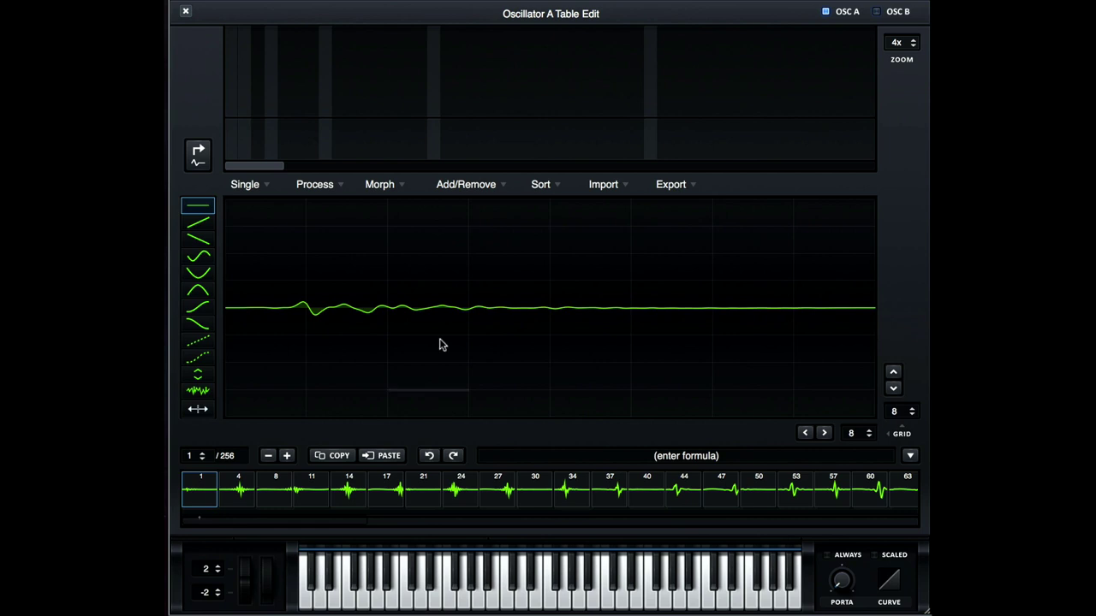
# Close the wavetable editor and switch the Reverb effect back on.
pyautogui.click(185, 14)
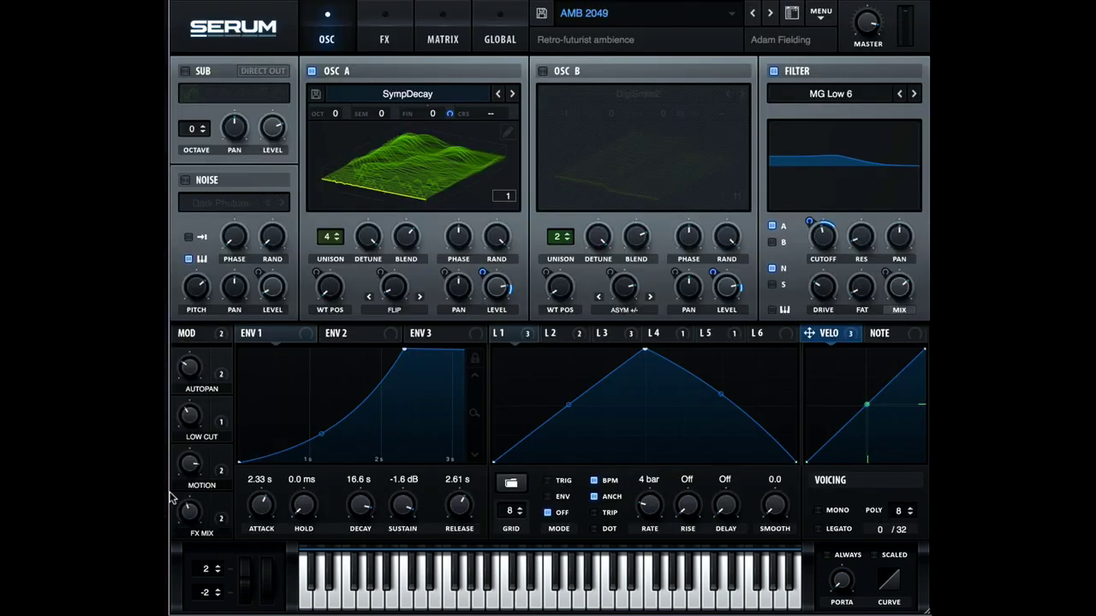
pyautogui.click(385, 41)
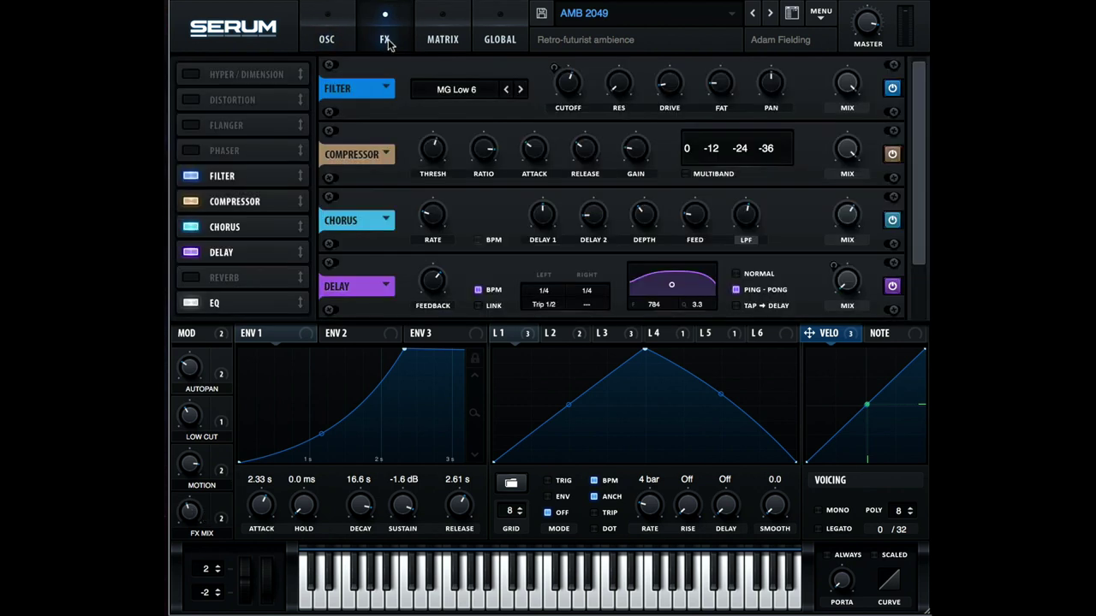
pyautogui.click(203, 276)
pyautogui.click(326, 28)
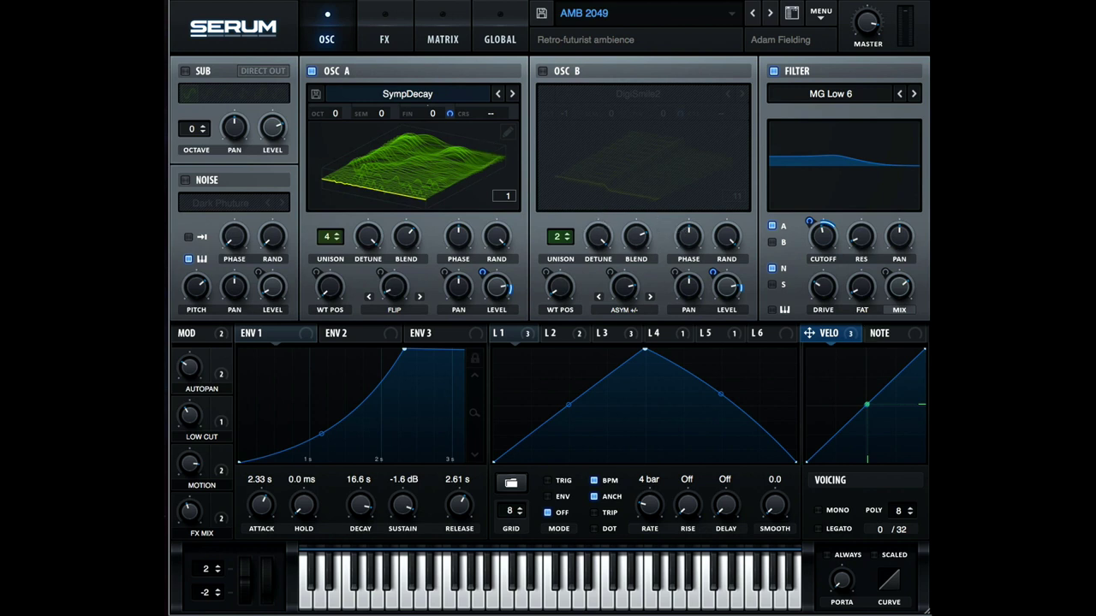
pyautogui.click(505, 33)
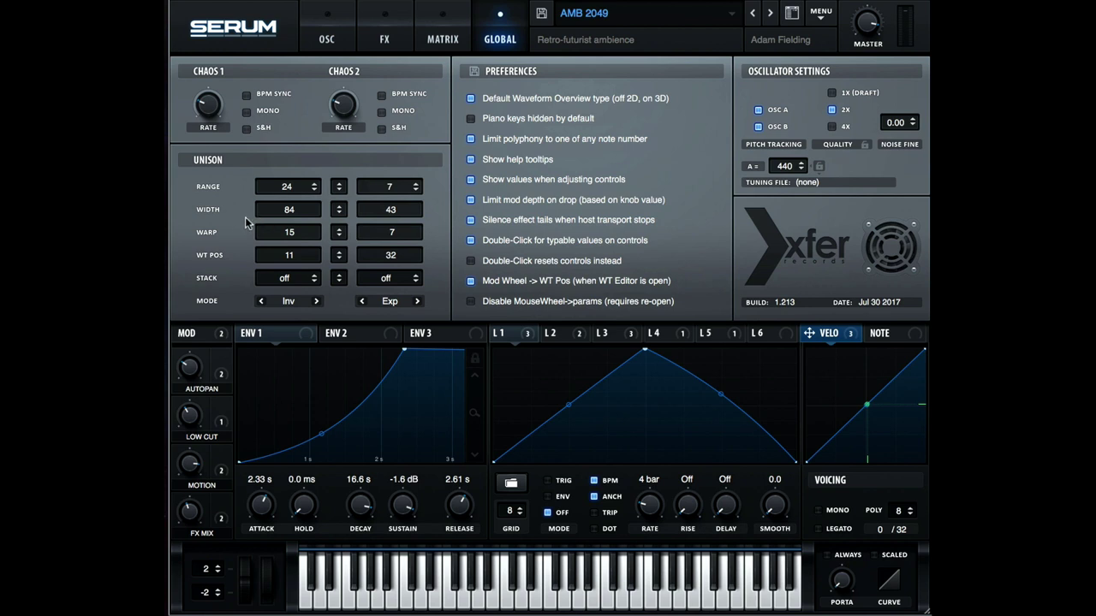
# Enable oscillator B and mute oscillator A so the DigiSmile2 wavetable sounds alone.
pyautogui.click(326, 34)
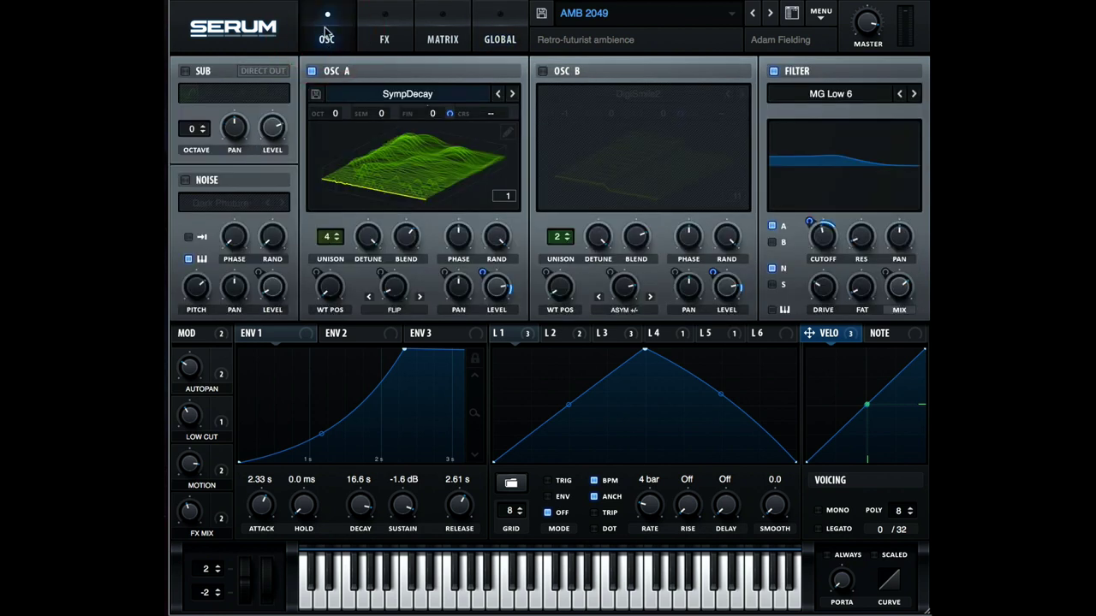
pyautogui.click(542, 71)
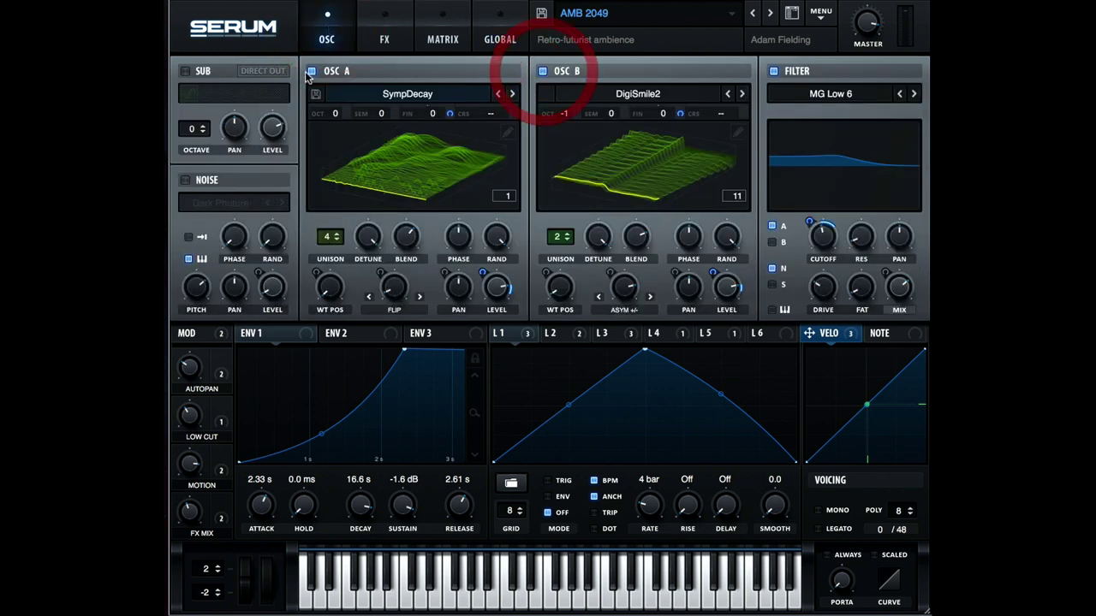
pyautogui.click(312, 72)
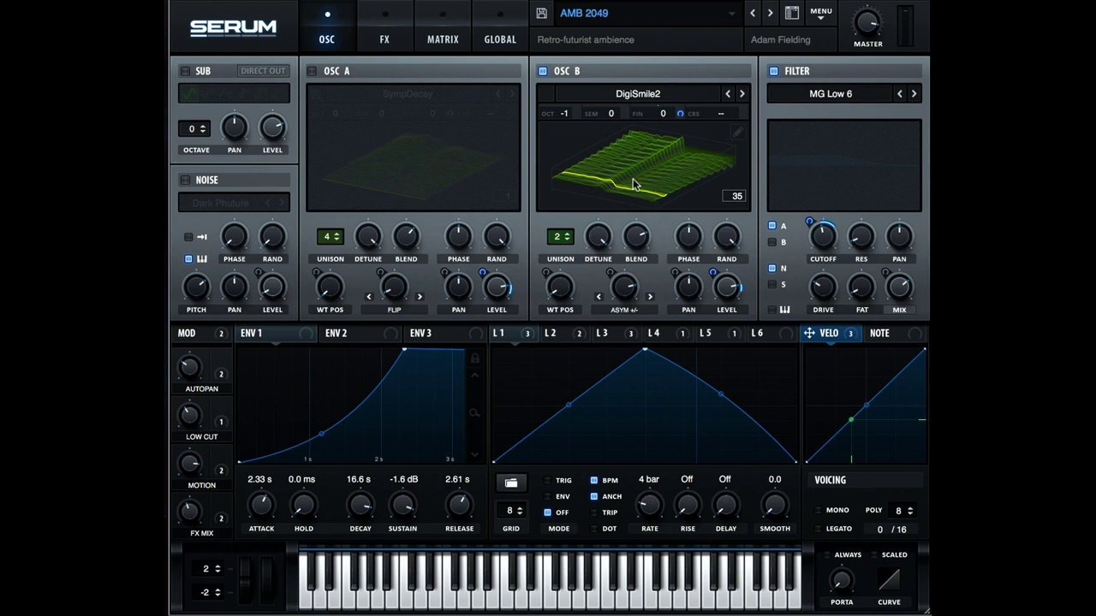
# Inspect the modulation targets of LFOs 2, 3, 4 and 5, then view the FX rack.
pyautogui.moveTo(681, 116)
pyautogui.click(556, 333)
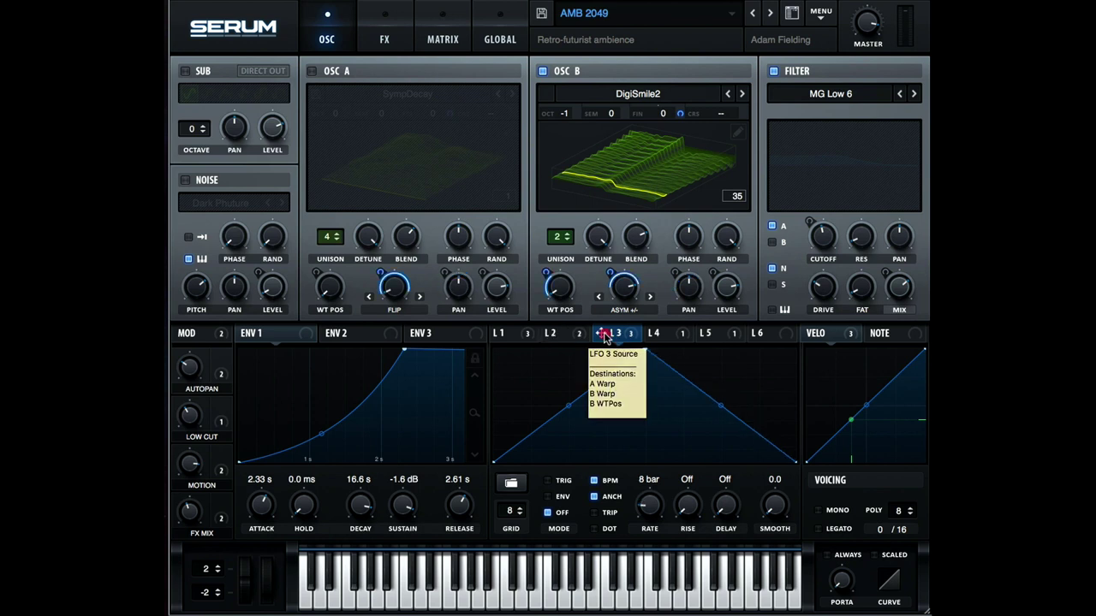
pyautogui.click(604, 336)
pyautogui.click(655, 336)
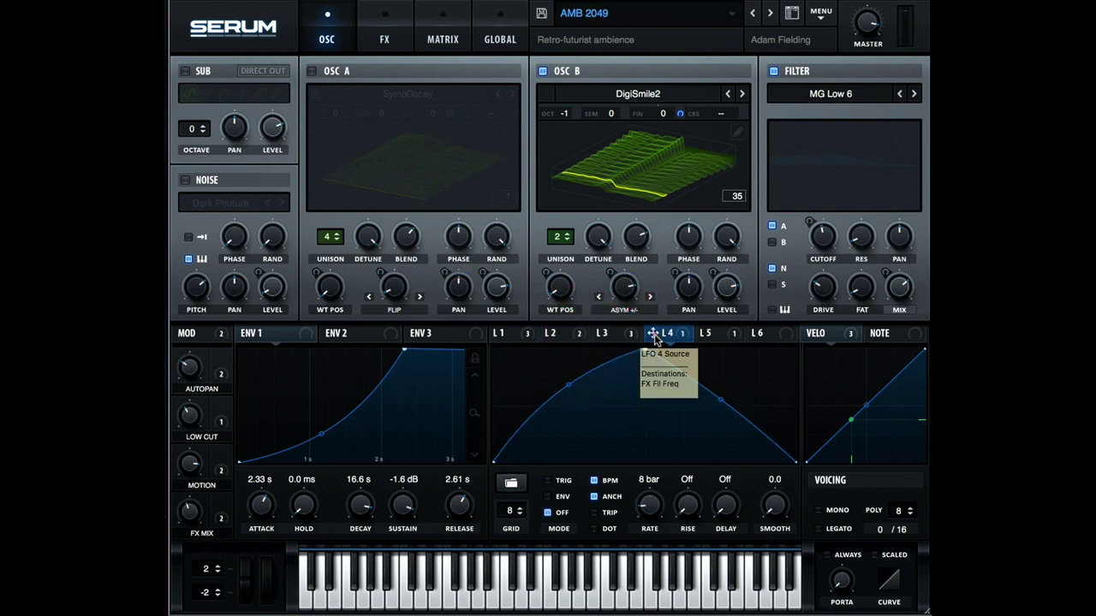
pyautogui.click(709, 335)
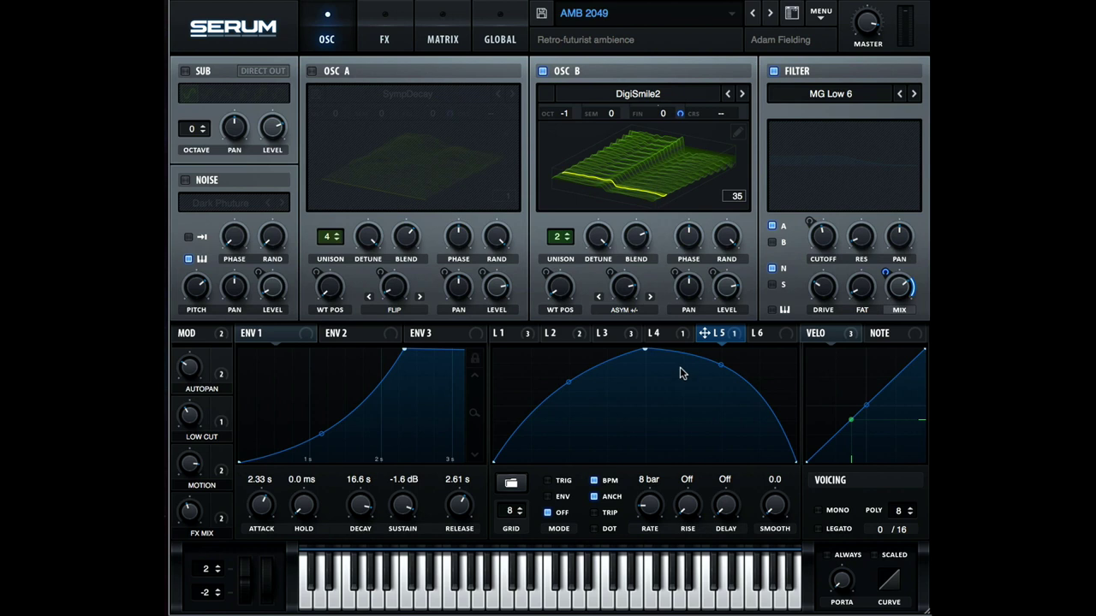
pyautogui.click(384, 37)
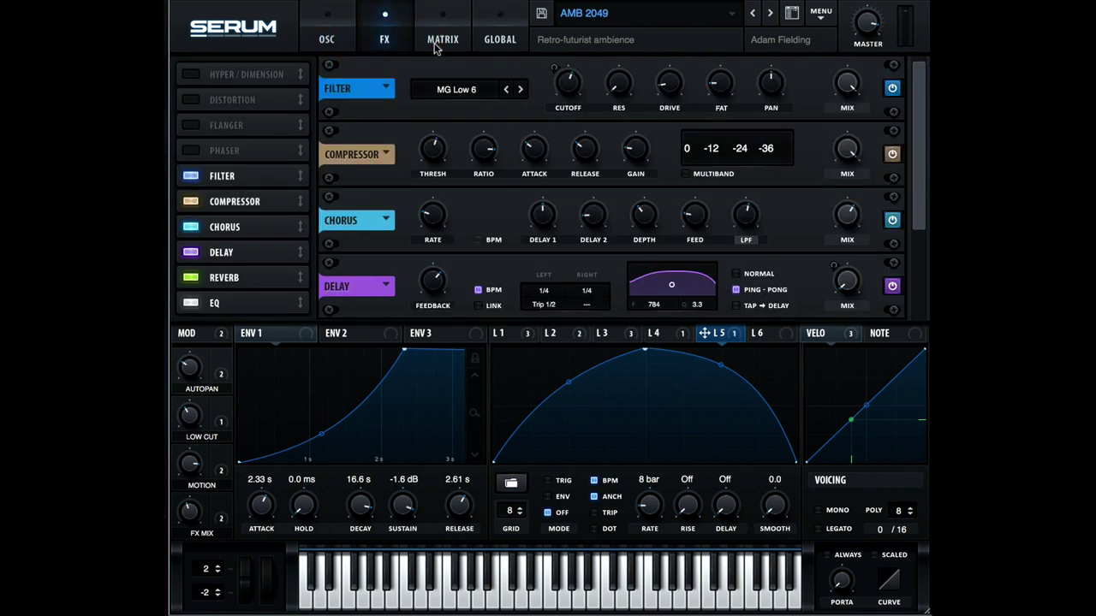
# Scroll through the modulation matrix routings.
pyautogui.click(428, 43)
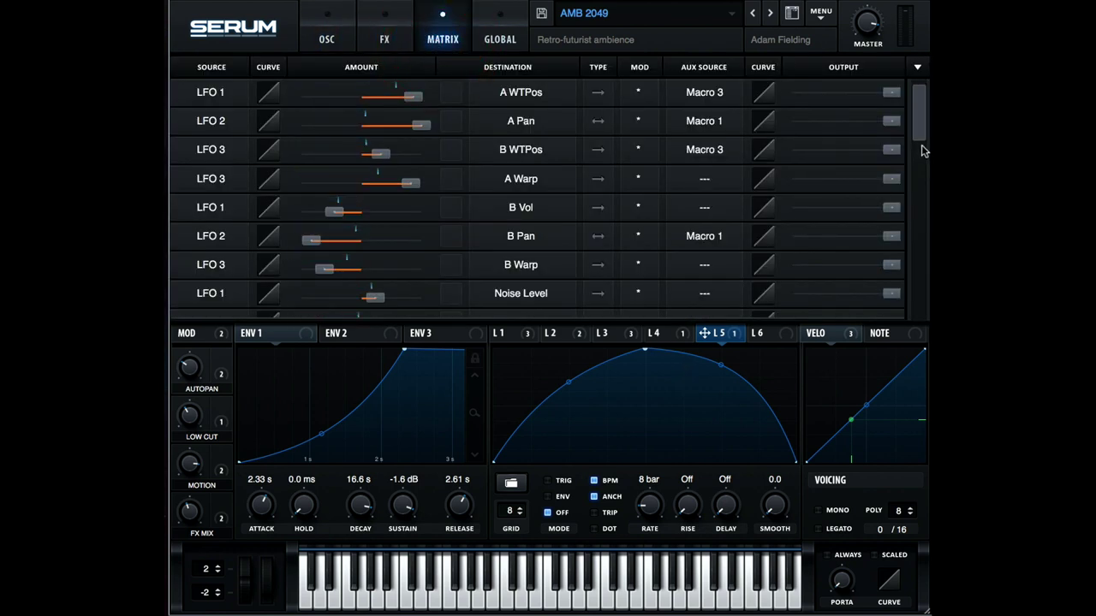
pyautogui.moveTo(917, 136); pyautogui.dragTo(918, 139)
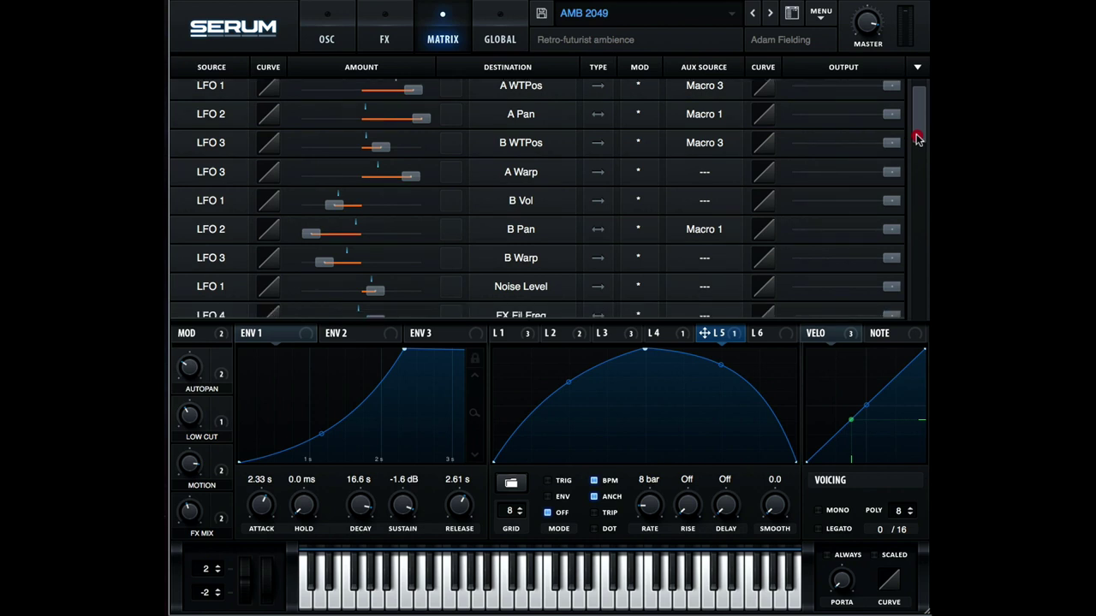
pyautogui.moveTo(917, 139)
pyautogui.mouseDown()
pyautogui.moveTo(917, 156)
pyautogui.moveTo(916, 135)
pyautogui.mouseUp()
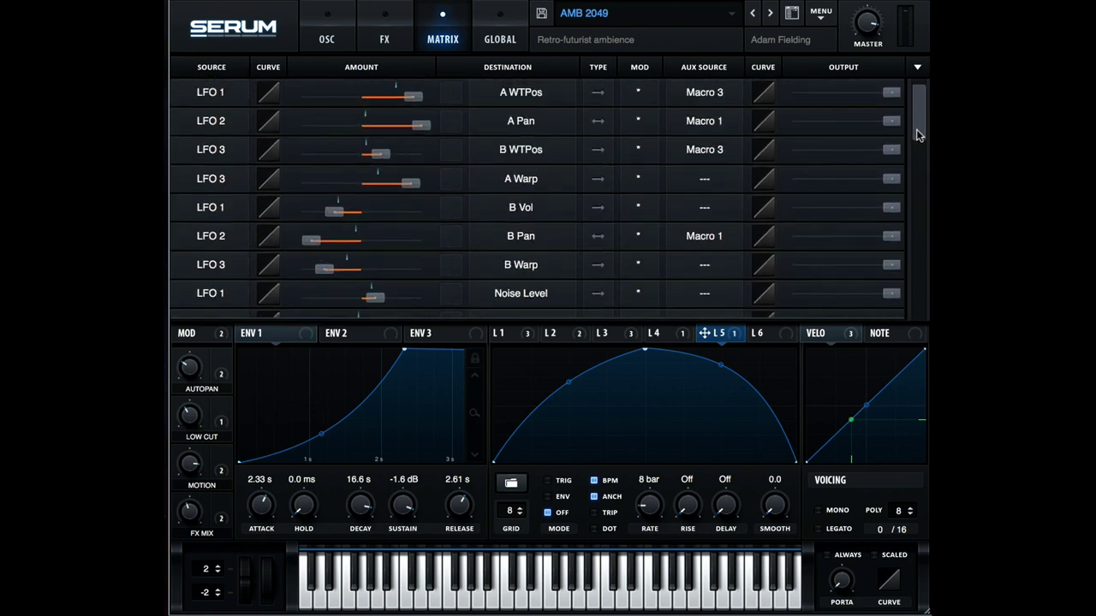
# Inspect the modulation source menu for oscillator B's WT POS knob.
pyautogui.click(332, 33)
pyautogui.rightClick(559, 288)
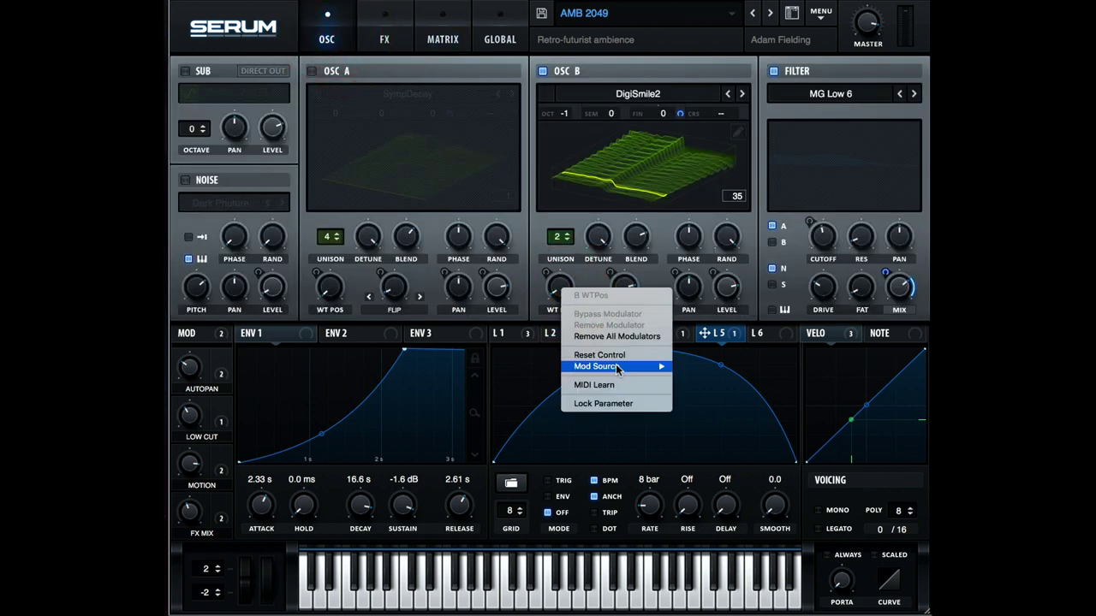
pyautogui.moveTo(616, 367)
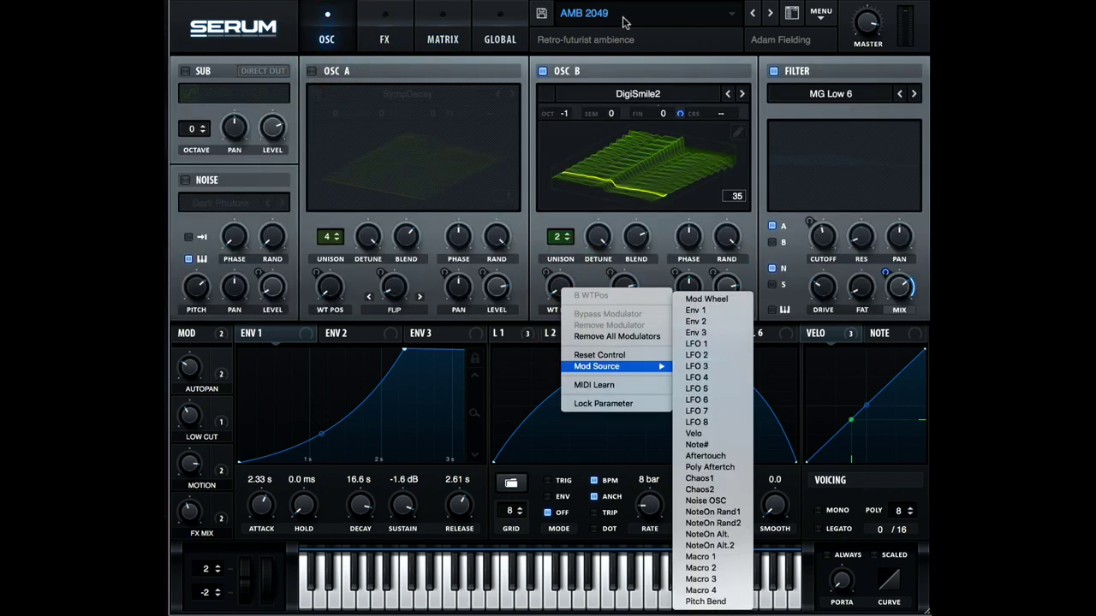
pyautogui.click(703, 333)
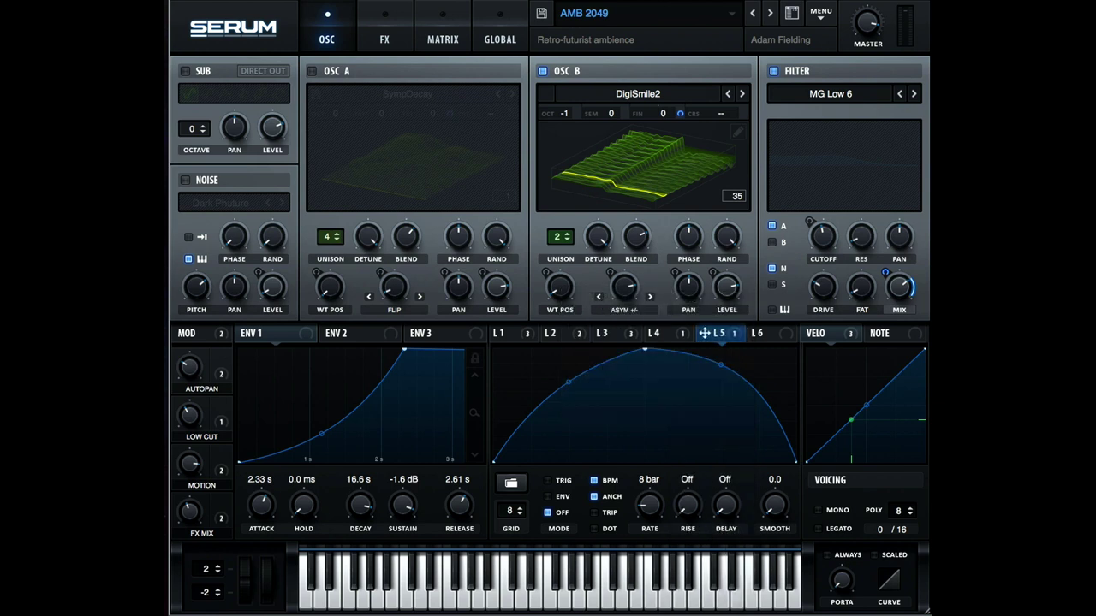
# Review the matrix routings again and return to the oscillator page.
pyautogui.click(454, 41)
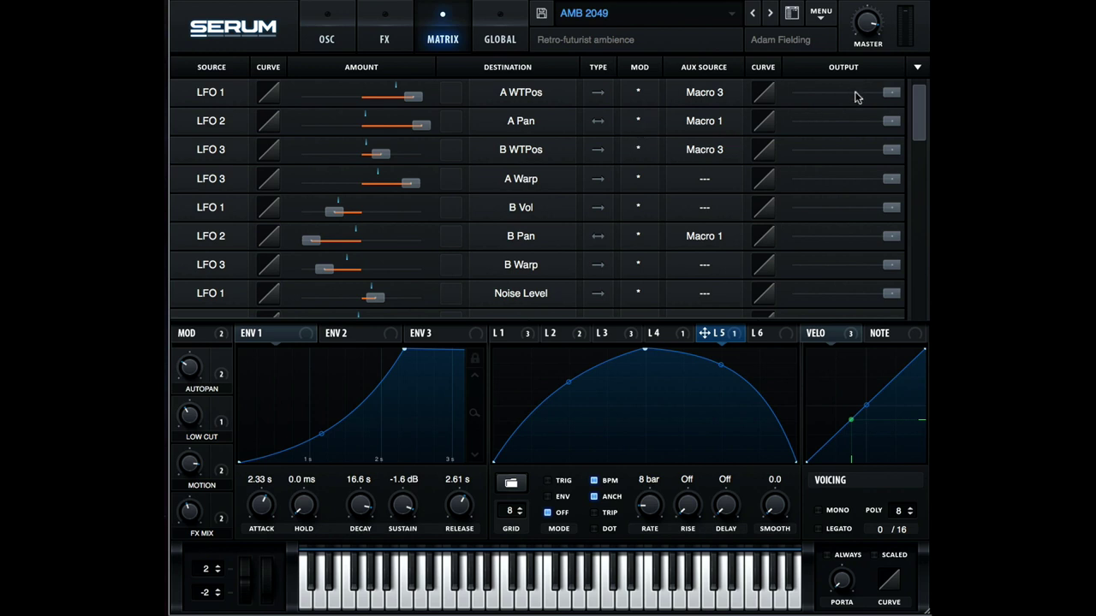
pyautogui.moveTo(916, 115)
pyautogui.mouseDown()
pyautogui.moveTo(921, 178)
pyautogui.moveTo(923, 111)
pyautogui.mouseUp()
pyautogui.click(333, 39)
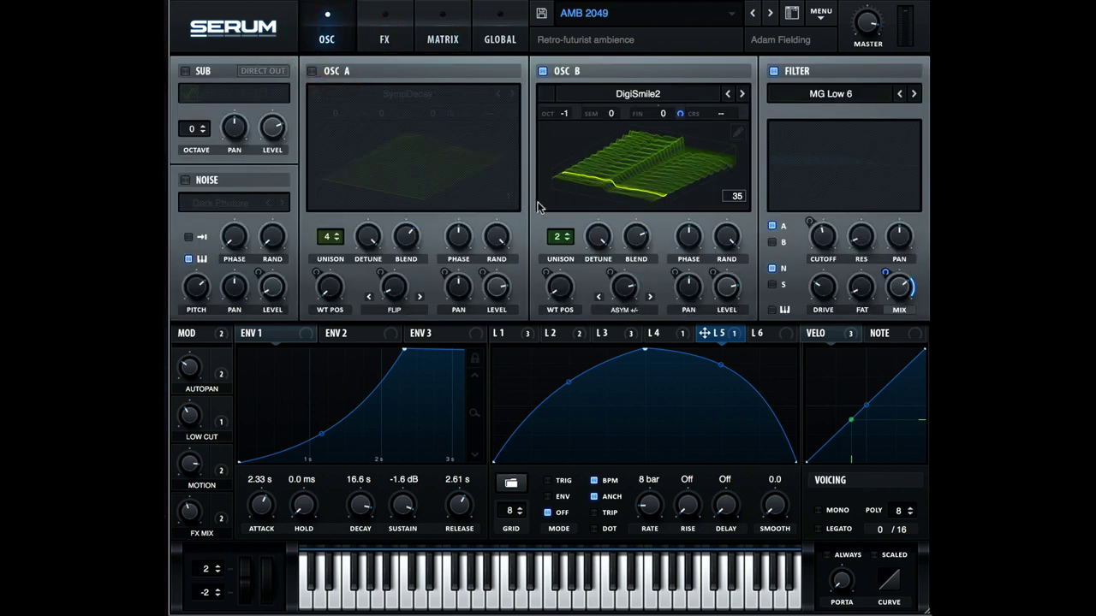
# Show LFOs 1, 2 and 3 with their modulation targets.
pyautogui.click(500, 332)
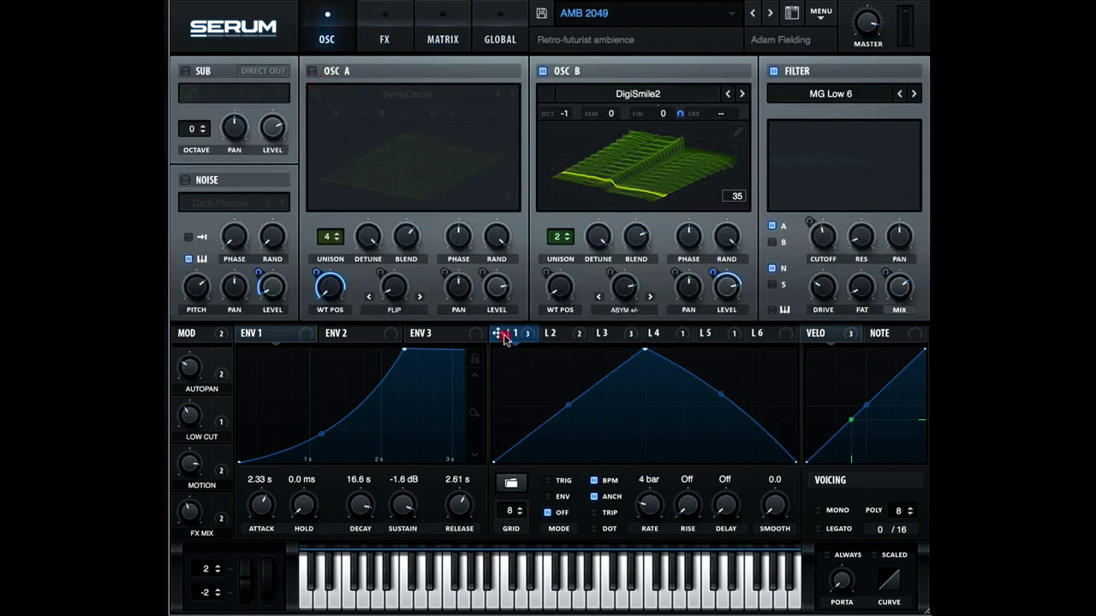
pyautogui.click(558, 333)
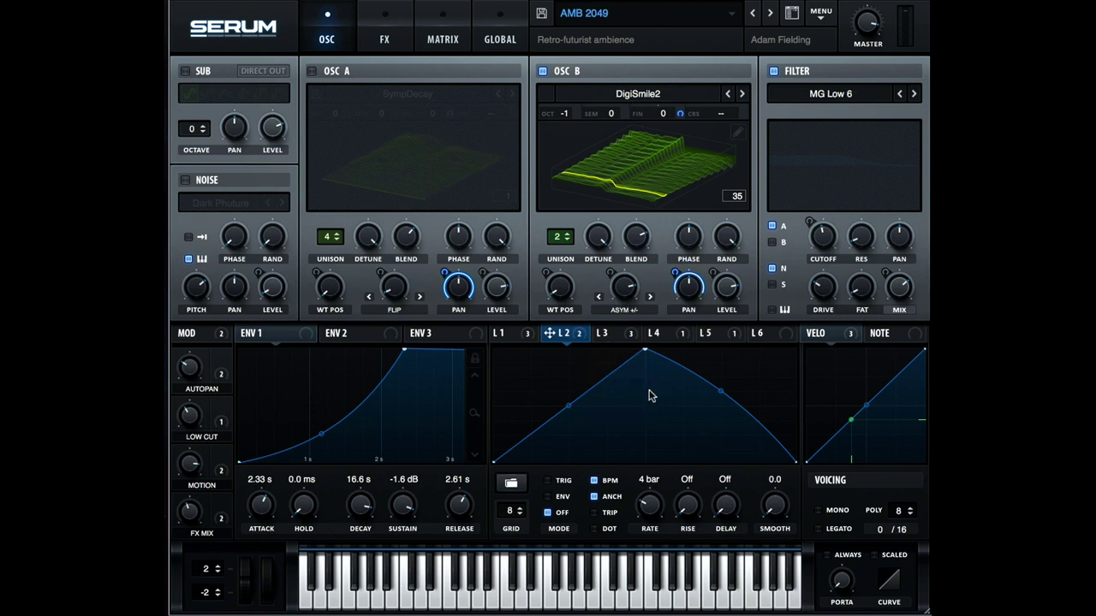
pyautogui.click(605, 334)
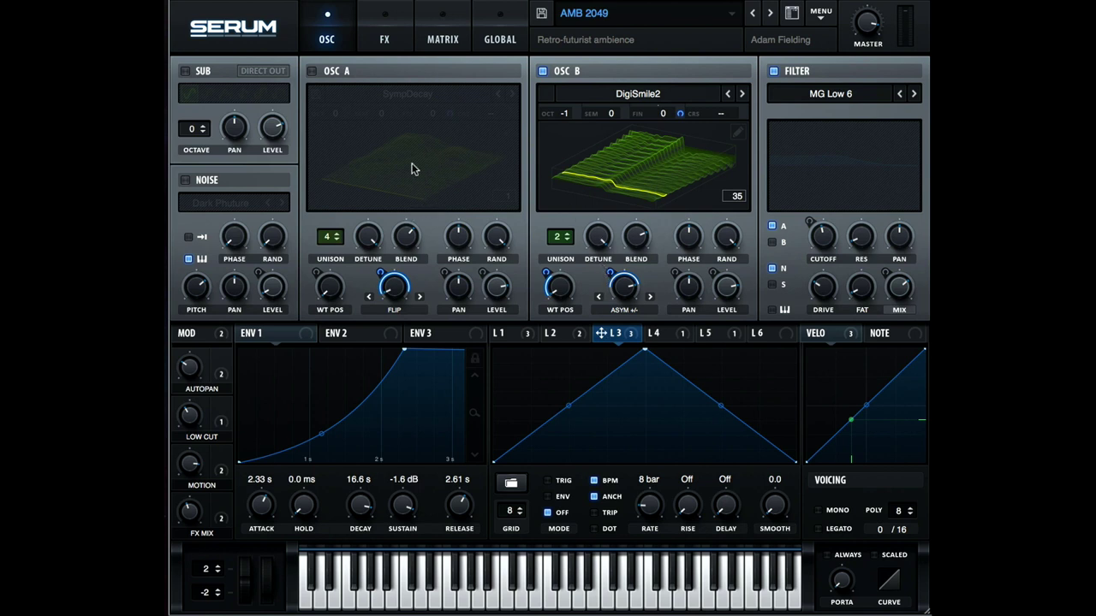
# Turn oscillator A back on and enable the Dark Phuture noise layer.
pyautogui.click(311, 72)
pyautogui.click(184, 180)
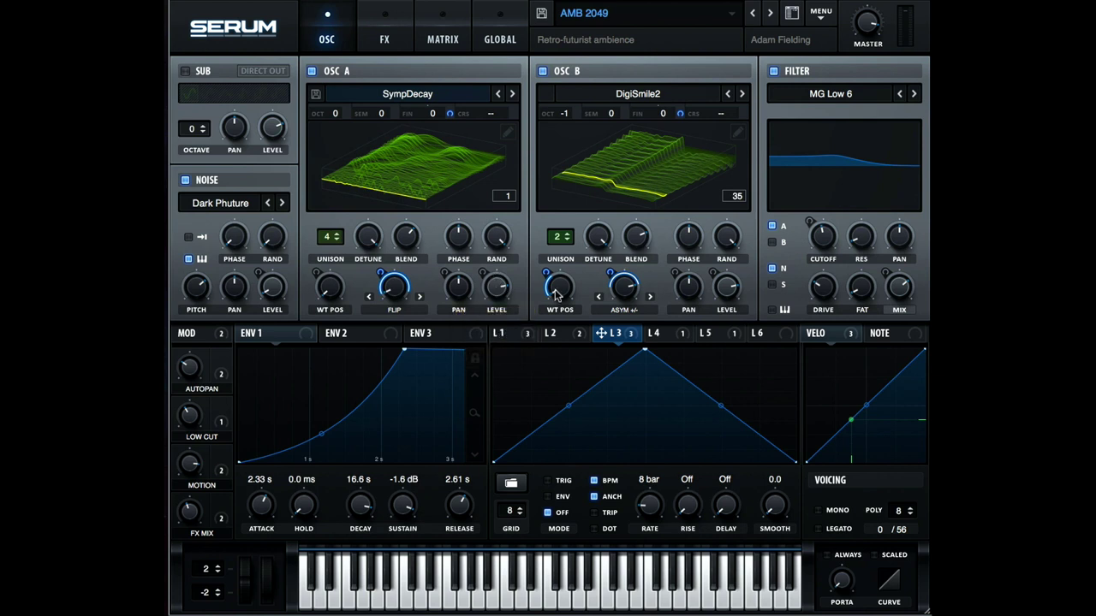
pyautogui.moveTo(726, 291)
# Mute oscillators A and B so the Dark Phuture noise plays alone, and check its pitch.
pyautogui.click(311, 71)
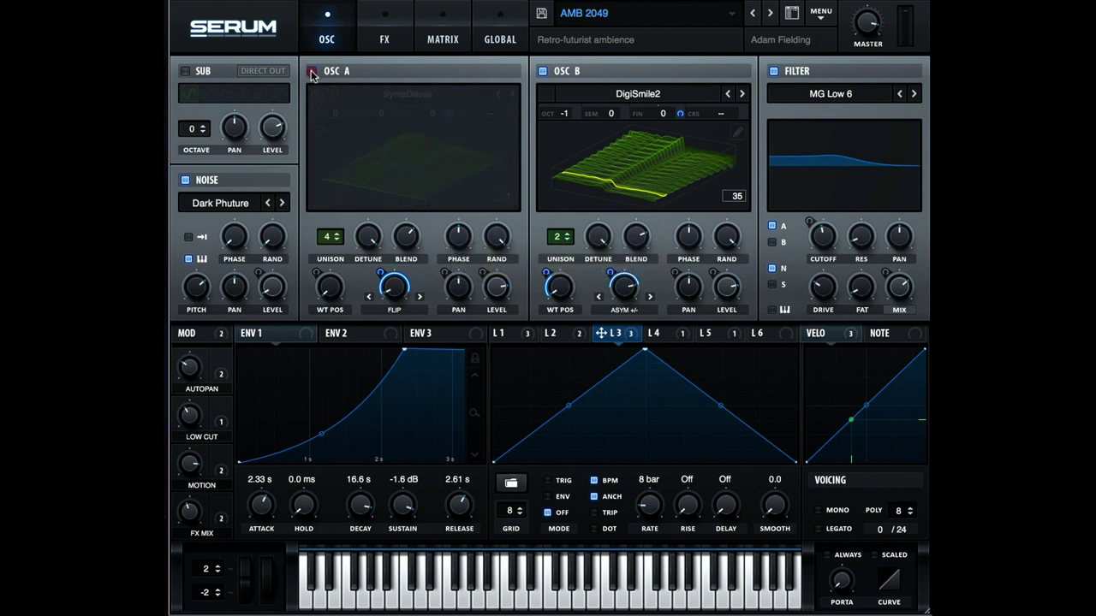
pyautogui.click(542, 72)
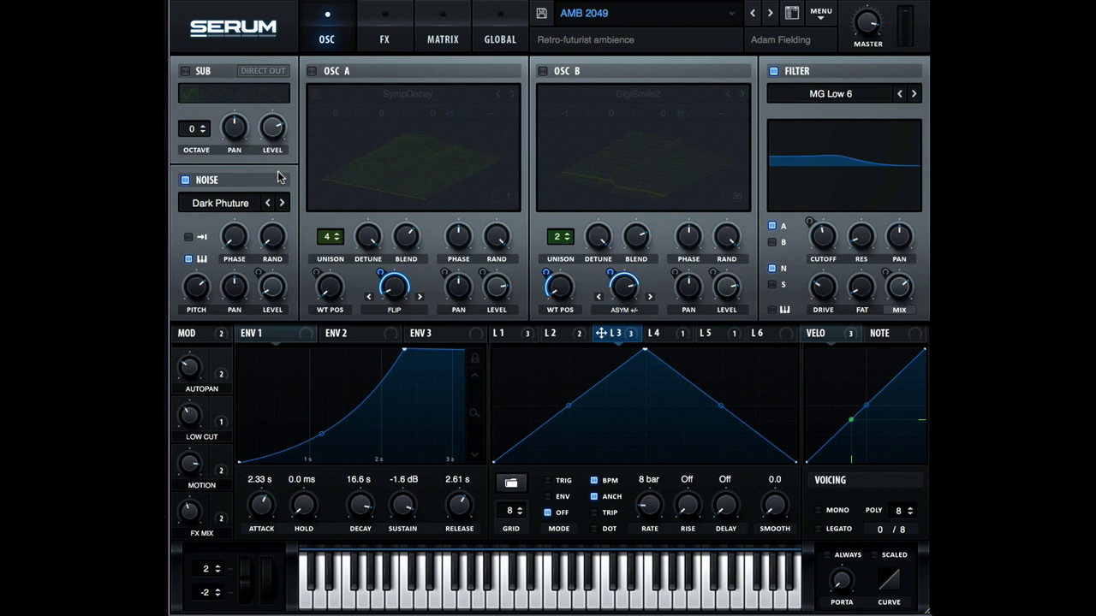
pyautogui.click(195, 293)
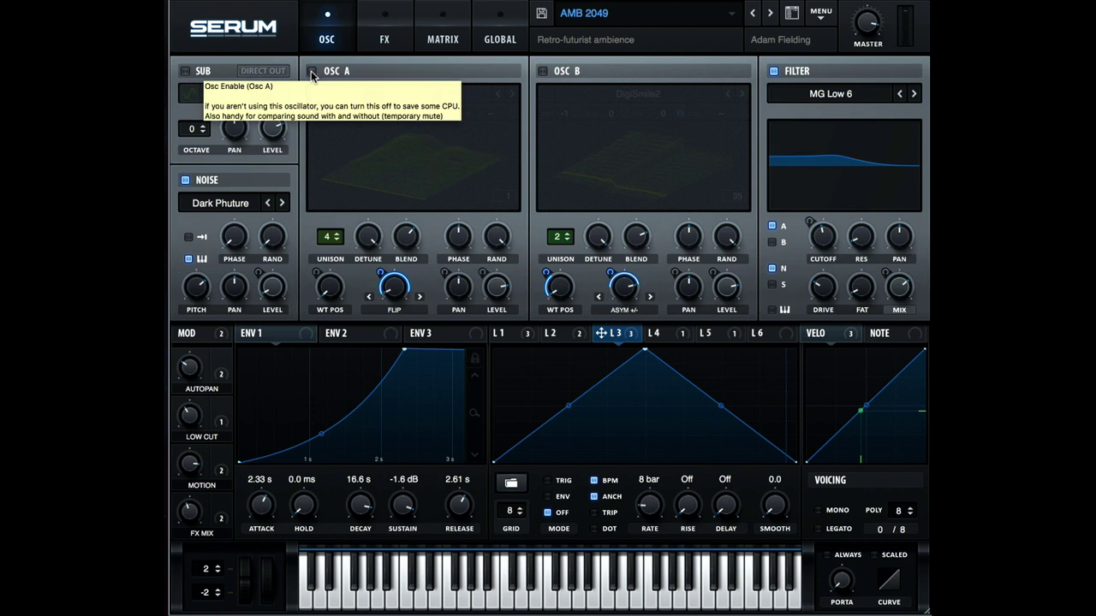
# Switch Osc A and Osc B back on so they play with the Dark Phuture noise.
pyautogui.click(312, 72)
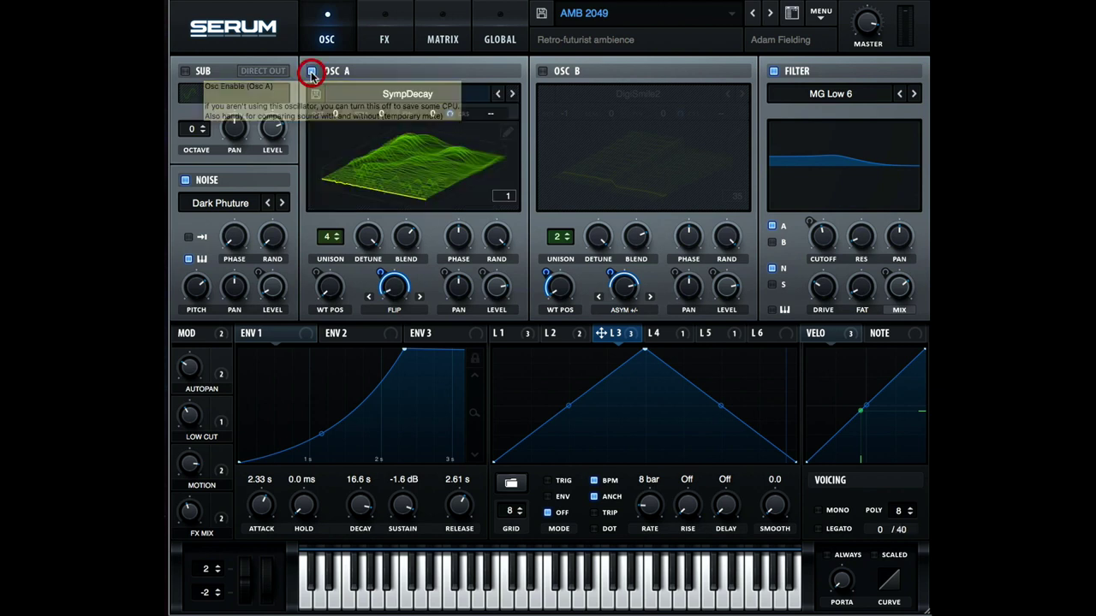
pyautogui.click(541, 72)
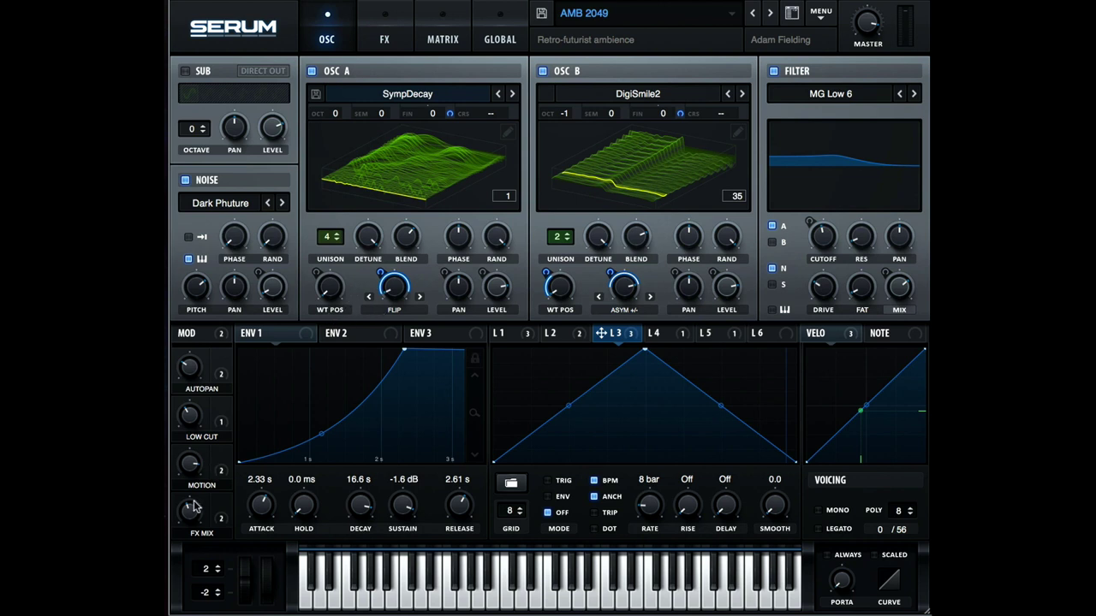
pyautogui.moveTo(193, 510)
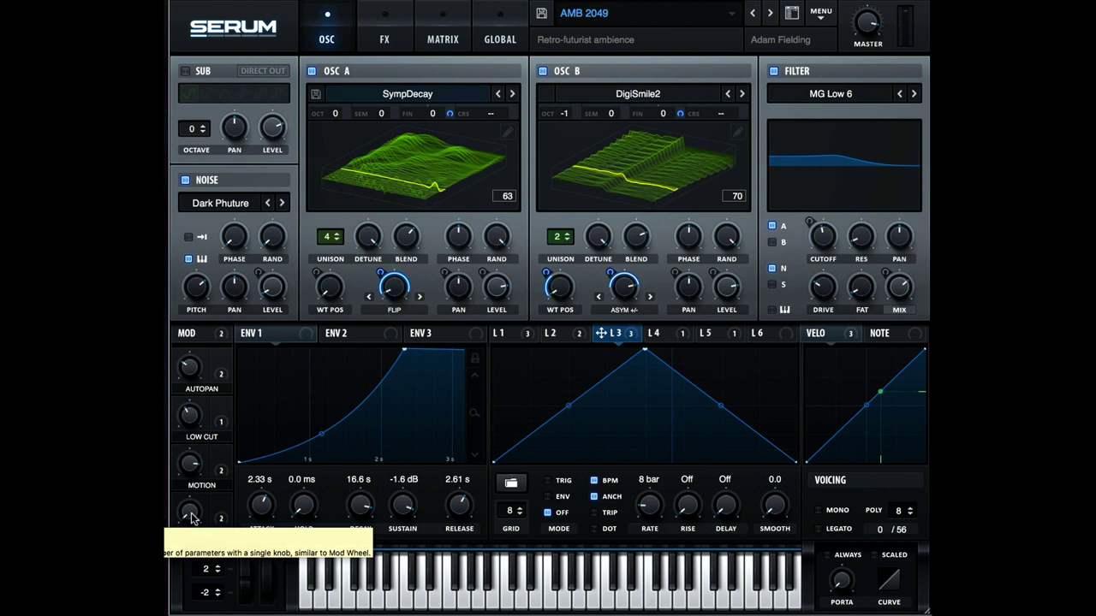
# Raise the FX Mix macro to 45% and show the effects rack.
pyautogui.moveTo(194, 518); pyautogui.dragTo(206, 464)
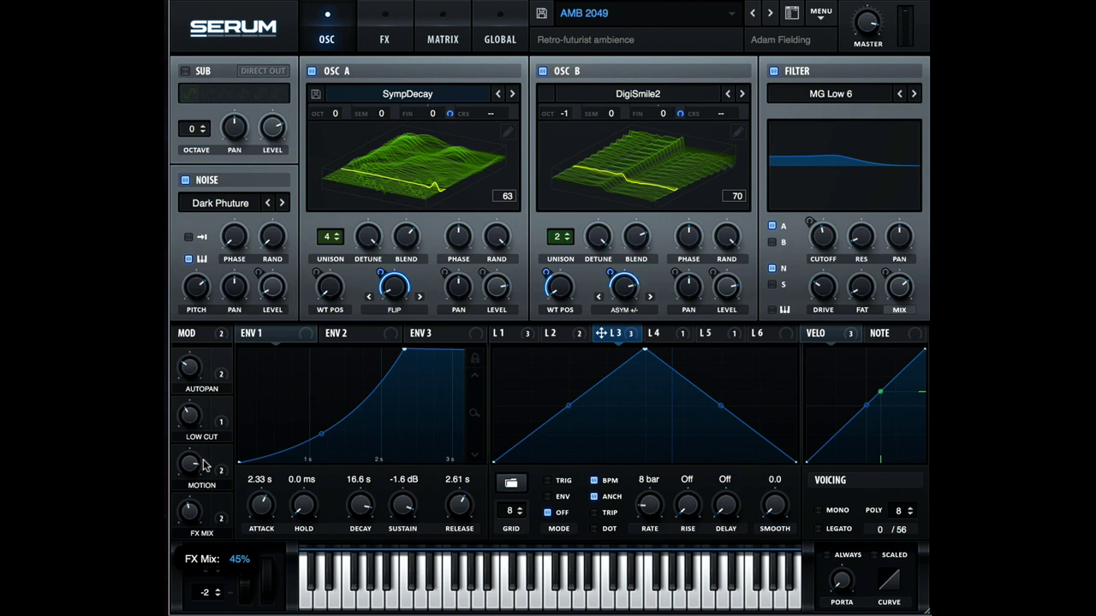
pyautogui.click(203, 465)
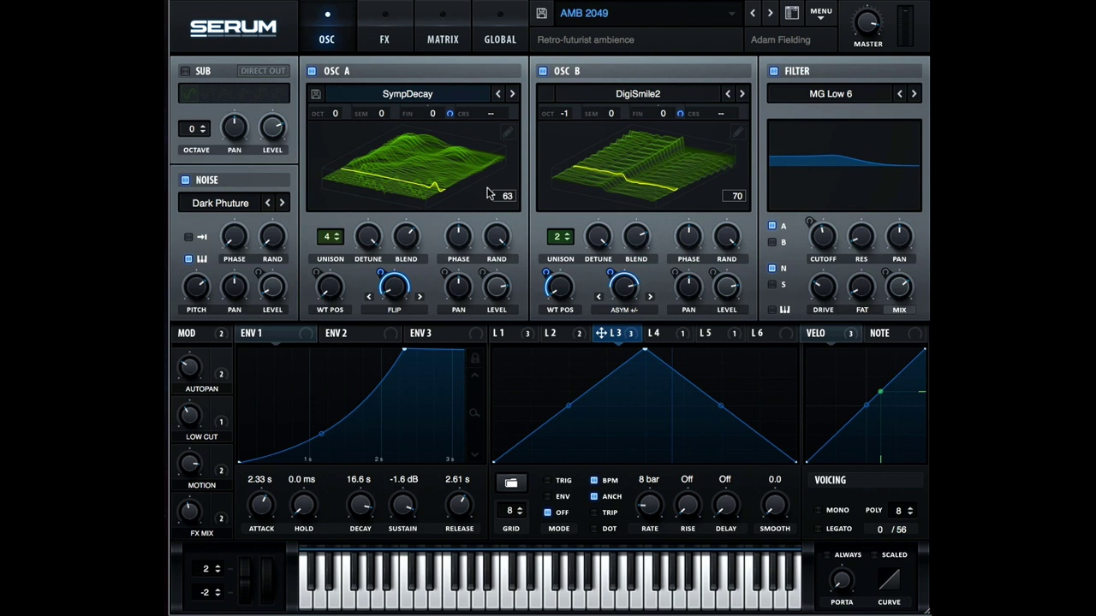
pyautogui.click(386, 41)
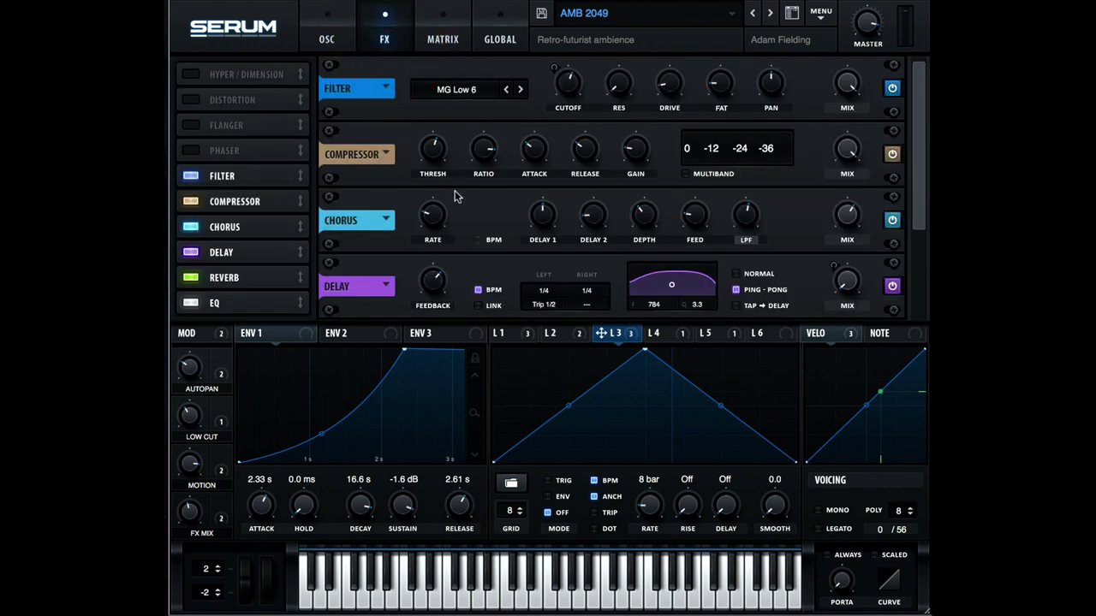
# Glance at the effects rack, then return to the oscillator page.
pyautogui.click(326, 36)
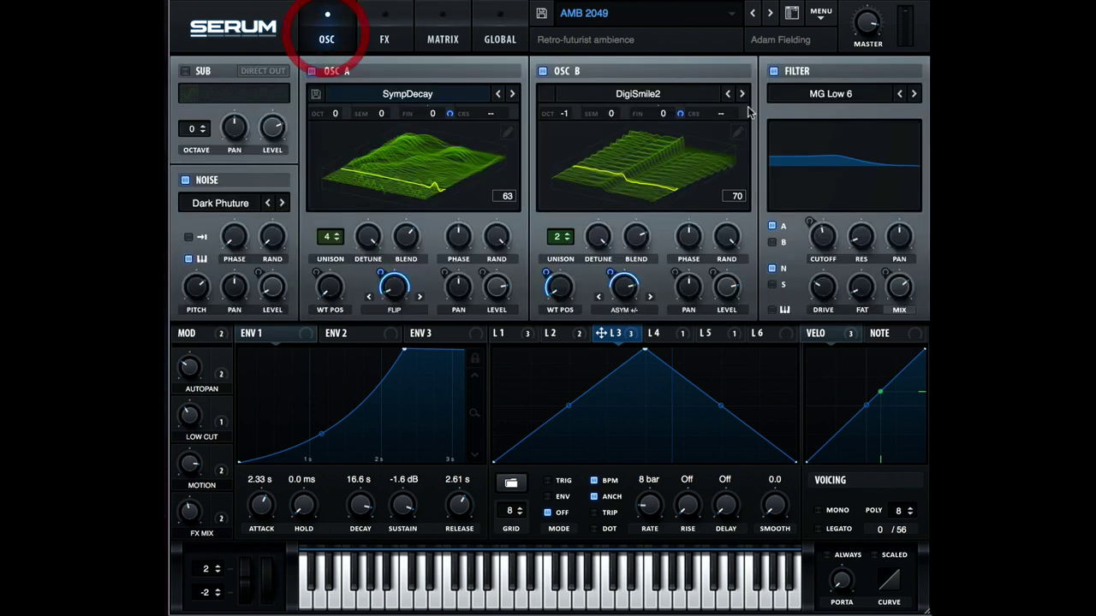
pyautogui.click(382, 37)
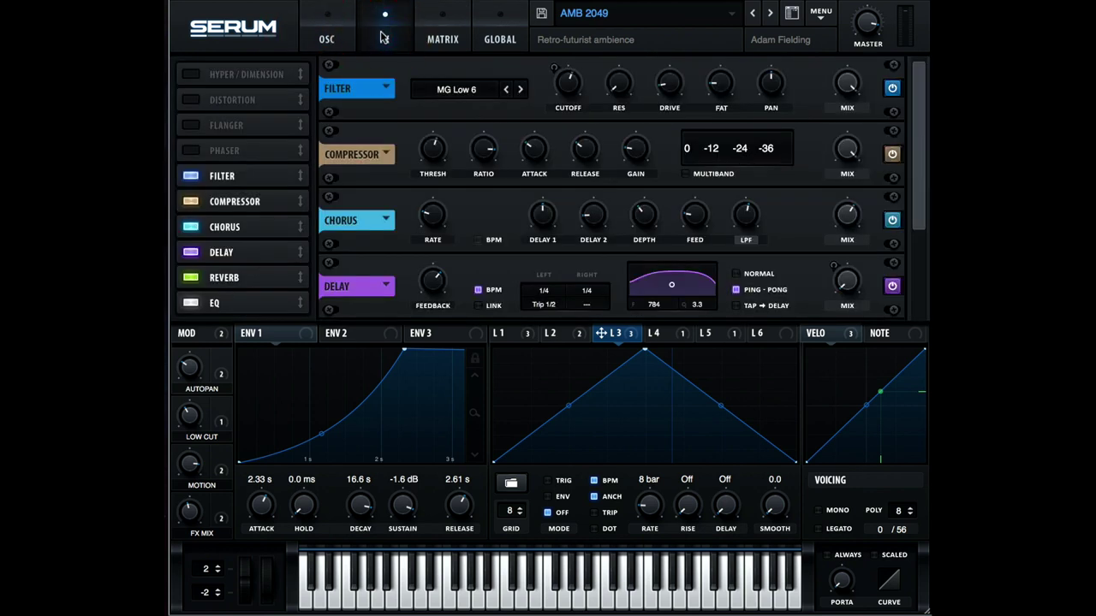
pyautogui.click(327, 37)
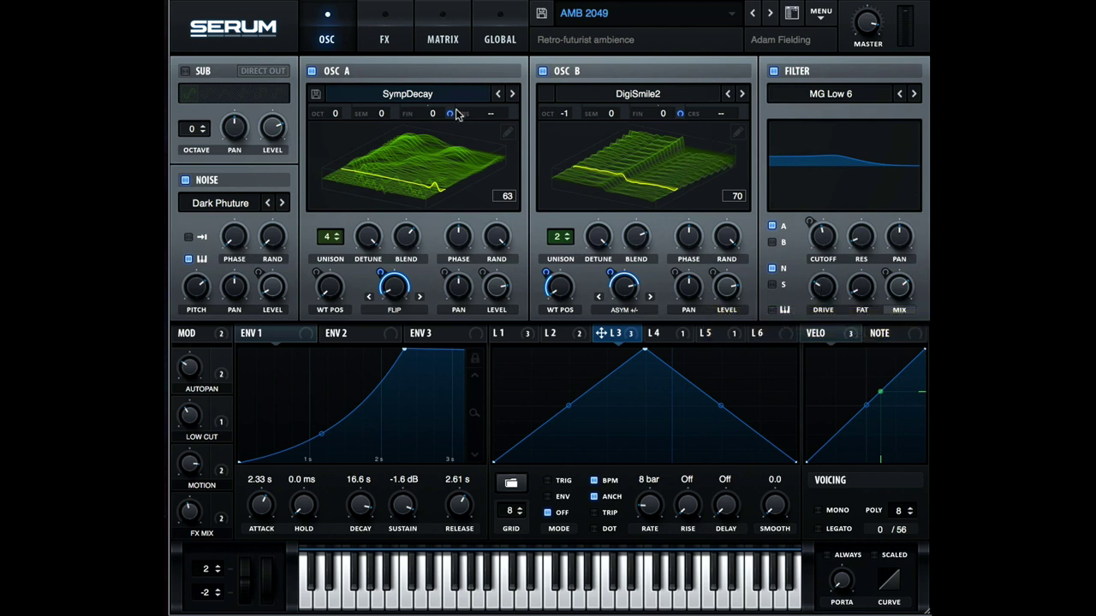
# Show the effects rack with its Filter, Compressor, Chorus and Delay modules.
pyautogui.click(386, 27)
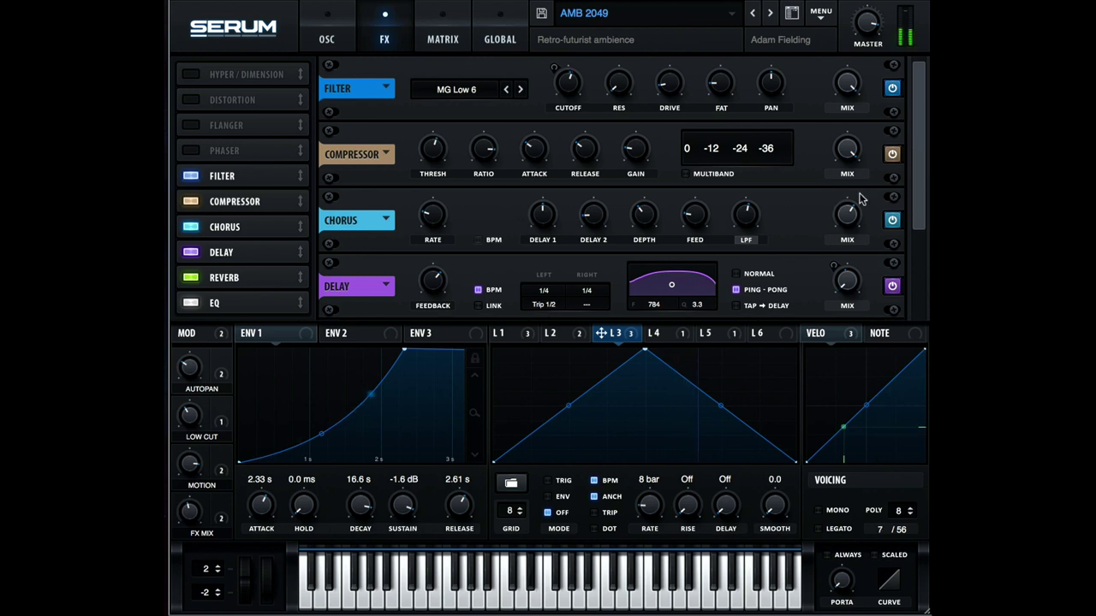
pyautogui.click(892, 220)
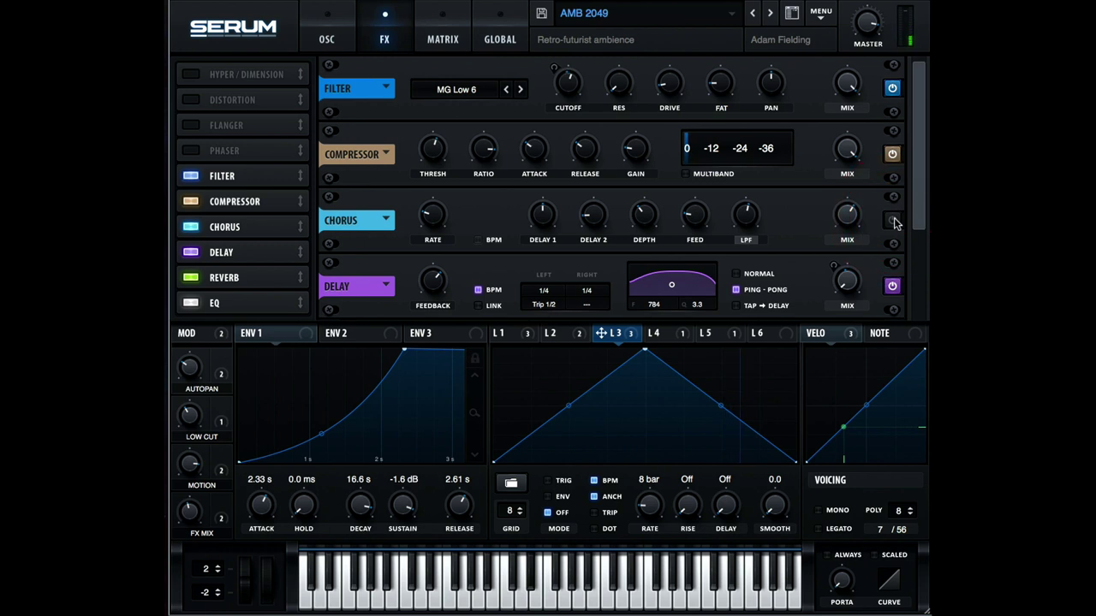
pyautogui.click(892, 220)
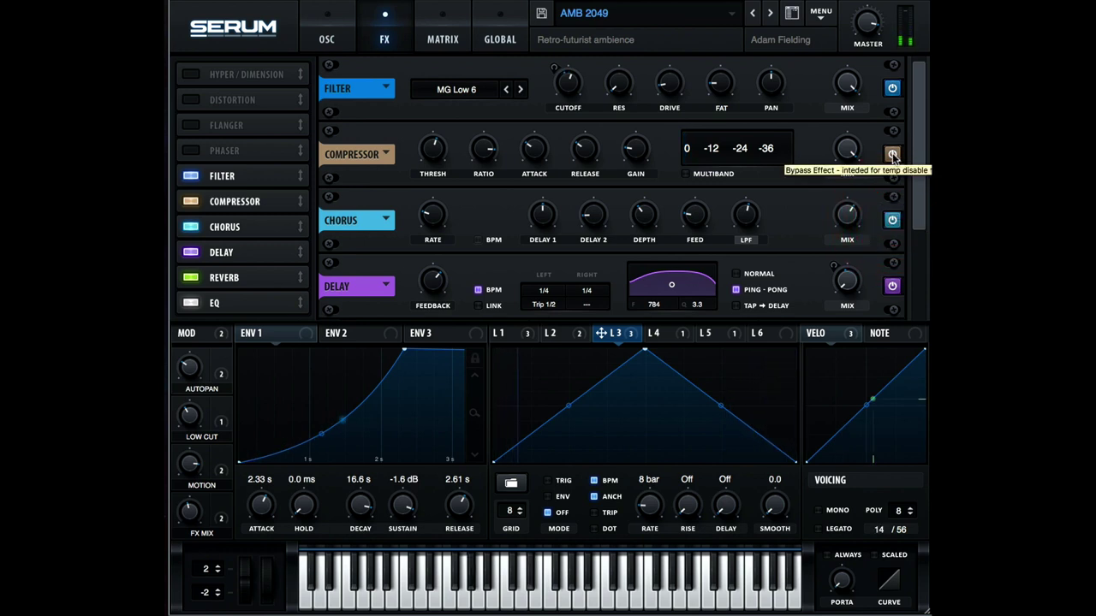
pyautogui.click(892, 154)
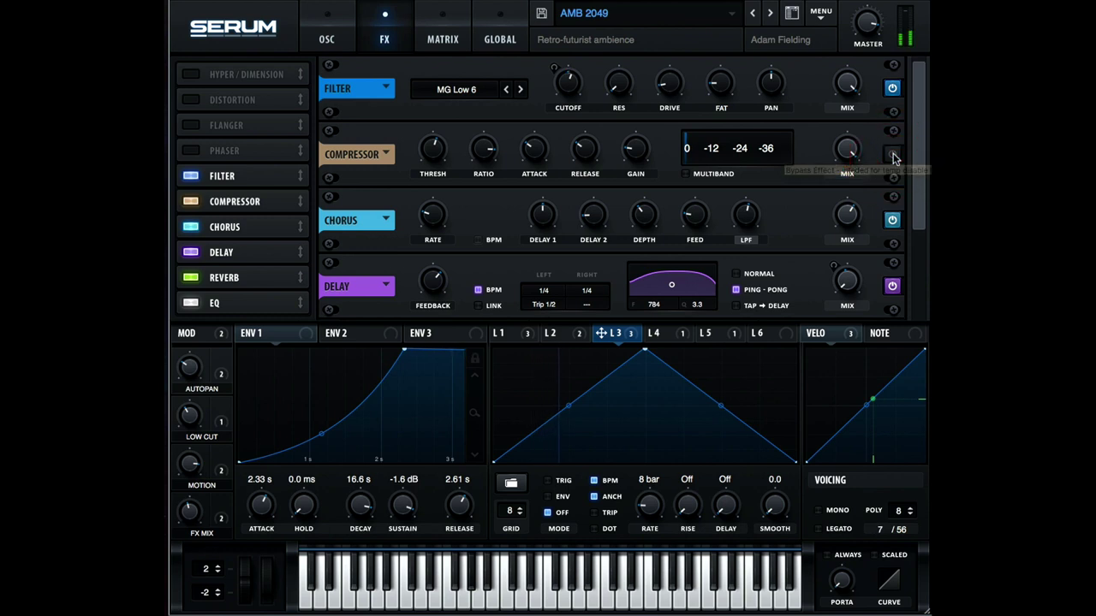
pyautogui.click(892, 155)
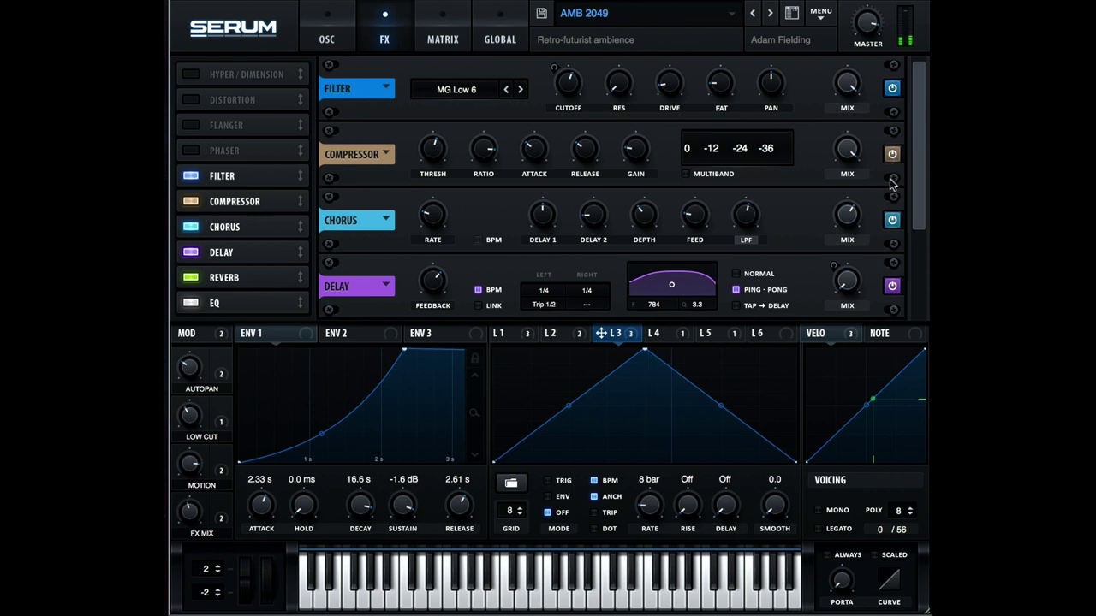
pyautogui.click(191, 277)
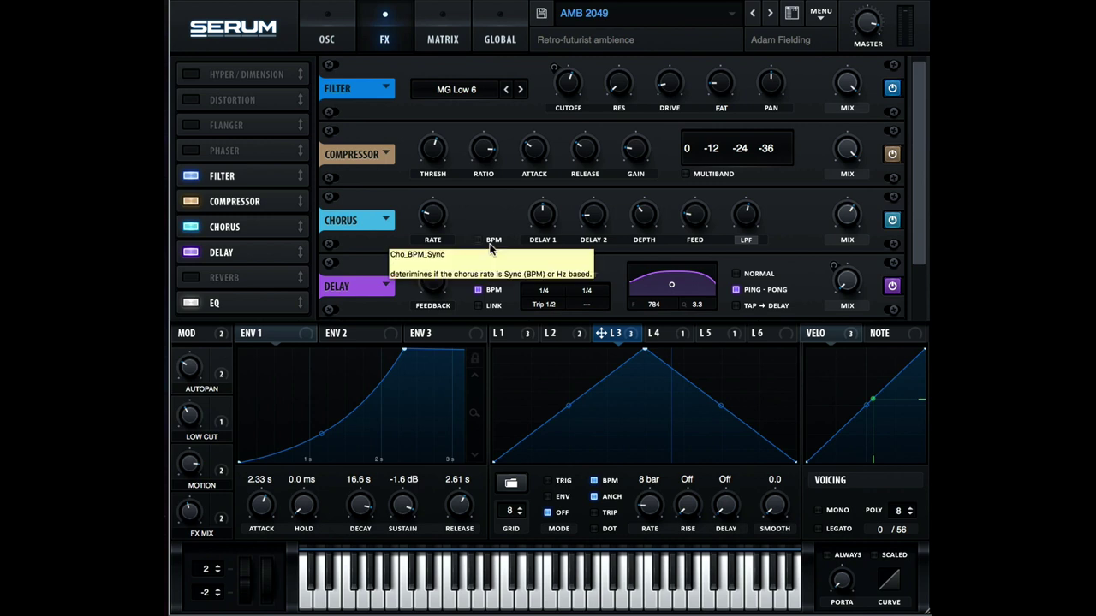
pyautogui.click(190, 277)
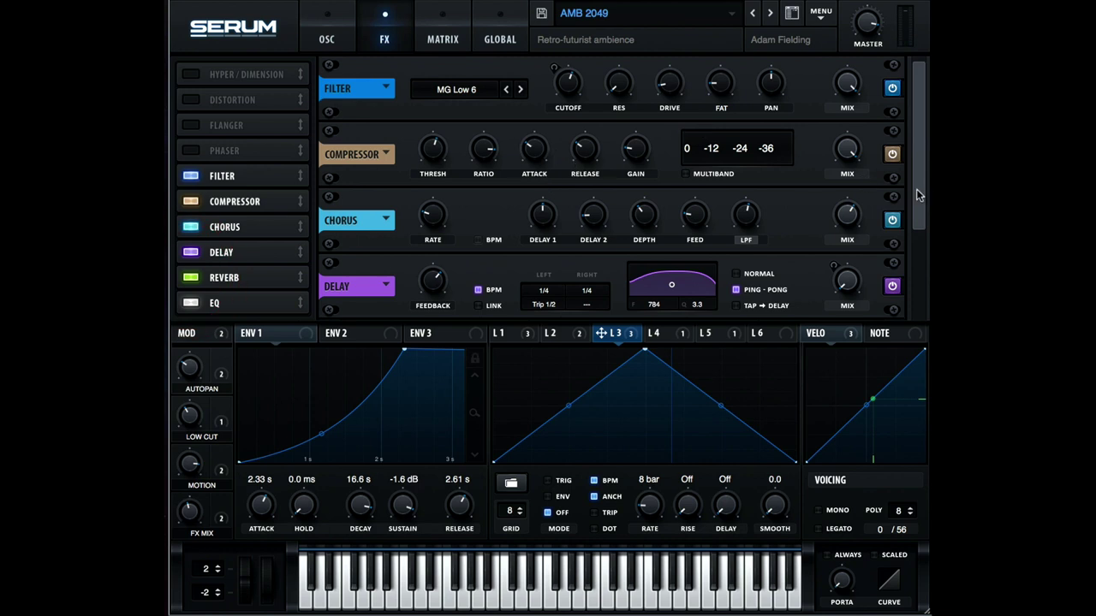
pyautogui.moveTo(917, 196); pyautogui.dragTo(909, 154)
pyautogui.click(456, 94)
pyautogui.moveTo(455, 104)
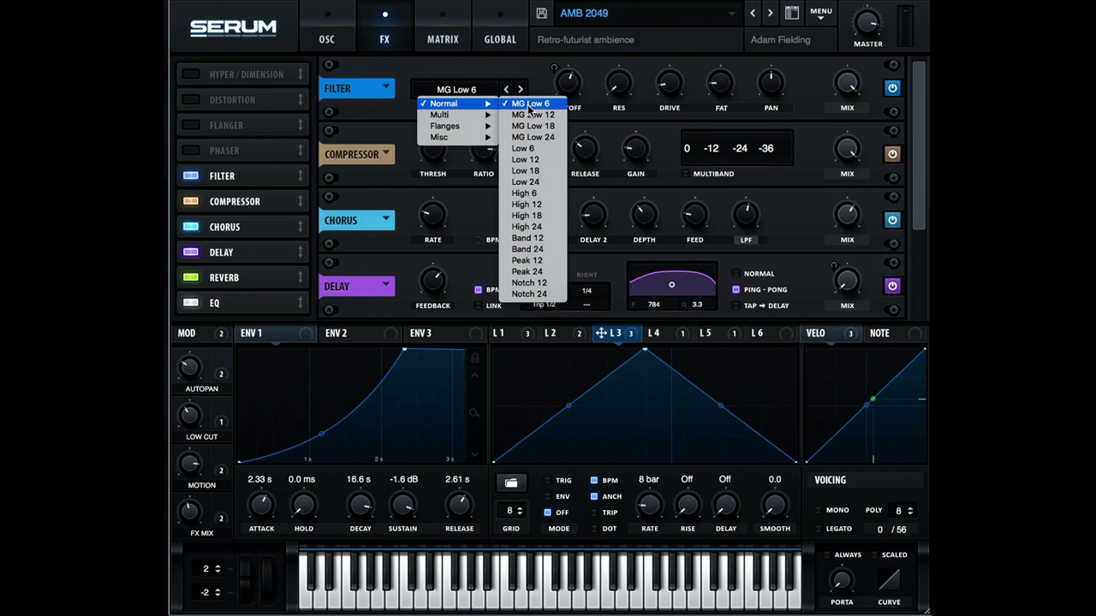
pyautogui.click(556, 226)
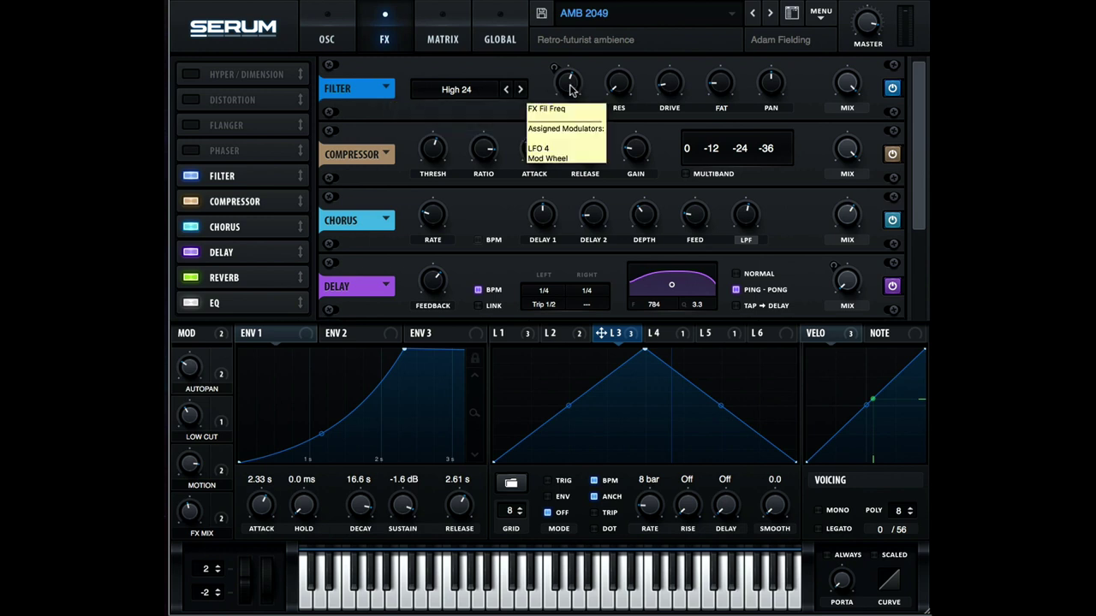
pyautogui.click(469, 90)
pyautogui.moveTo(445, 104)
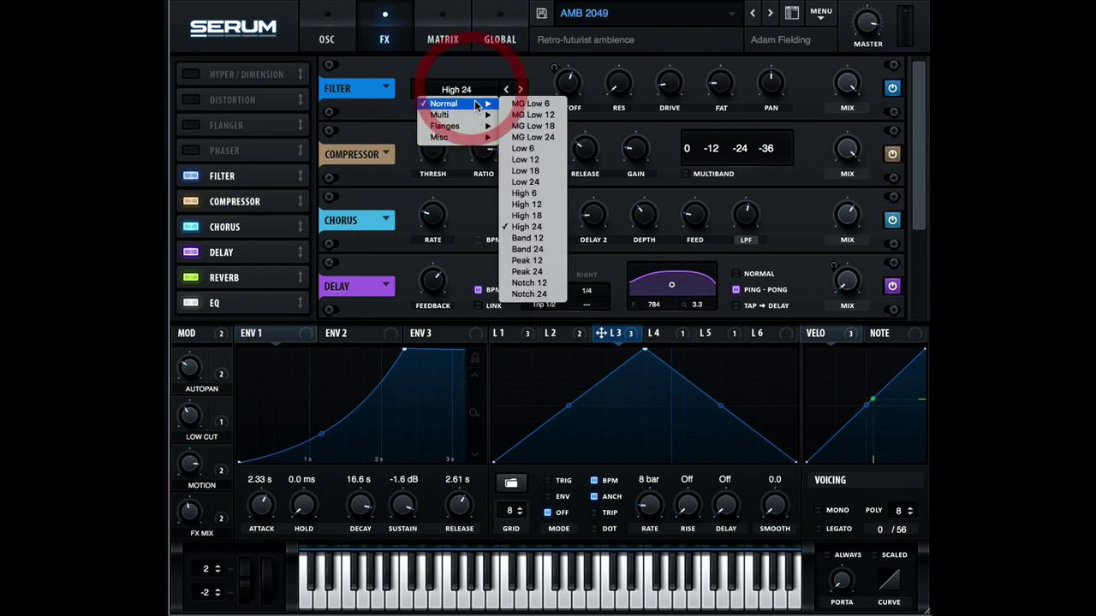
pyautogui.click(528, 104)
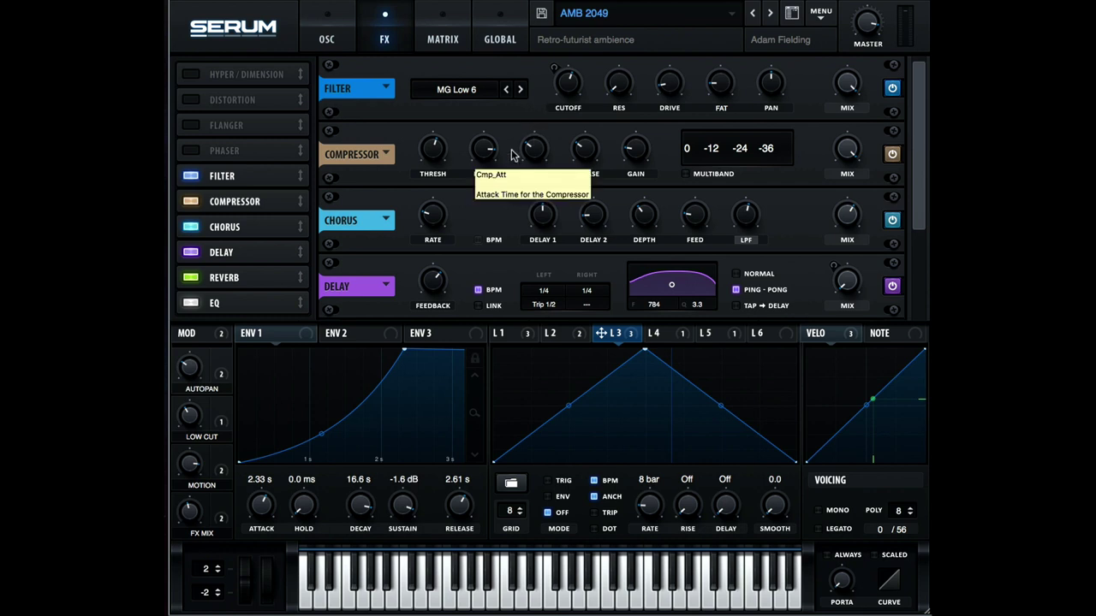
# Scroll the effects rack down to Reverb and EQ, then return to the oscillator page.
pyautogui.moveTo(916, 182); pyautogui.dragTo(912, 301)
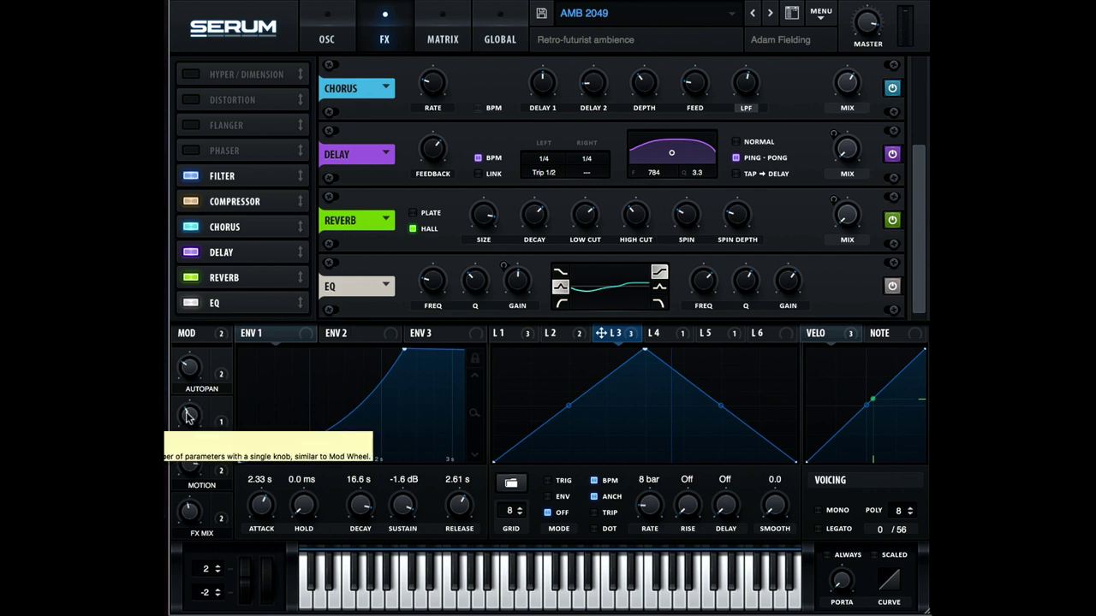
pyautogui.moveTo(190, 419)
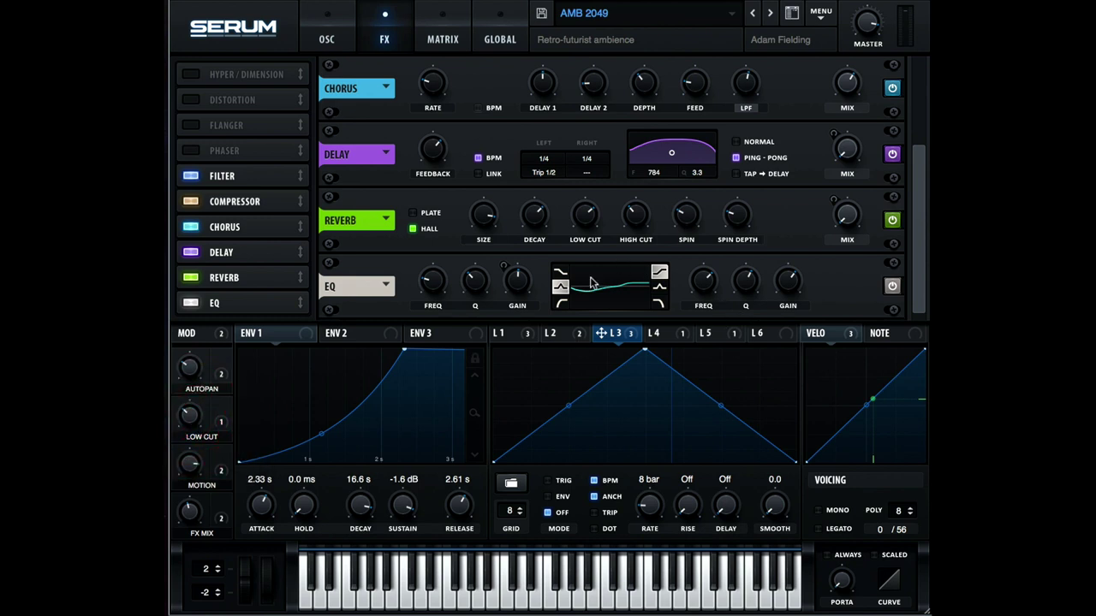
pyautogui.click(329, 33)
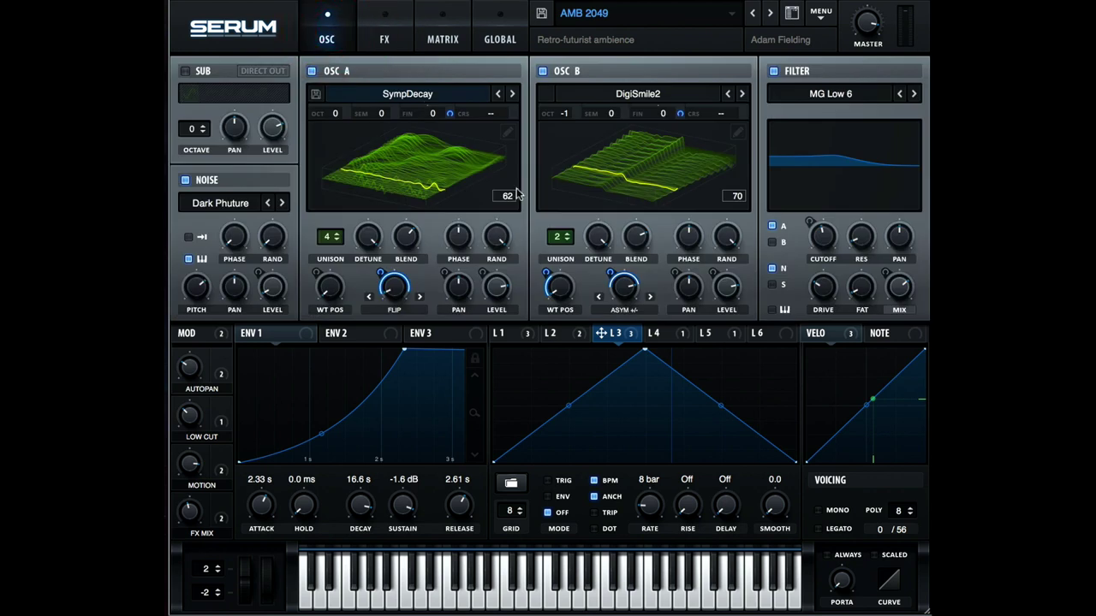
pyautogui.click(511, 334)
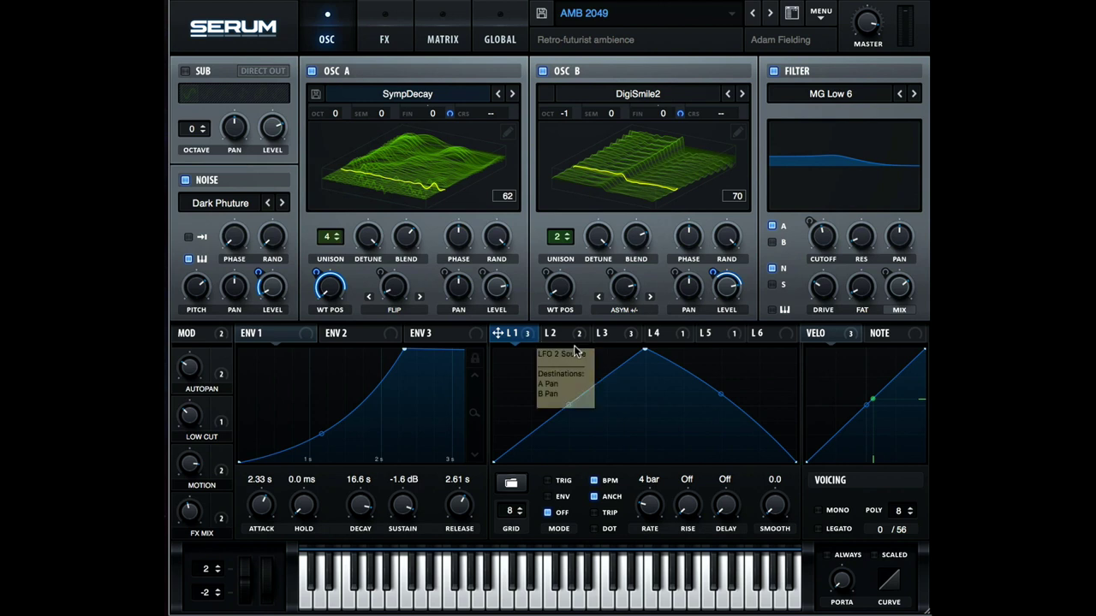
pyautogui.click(549, 337)
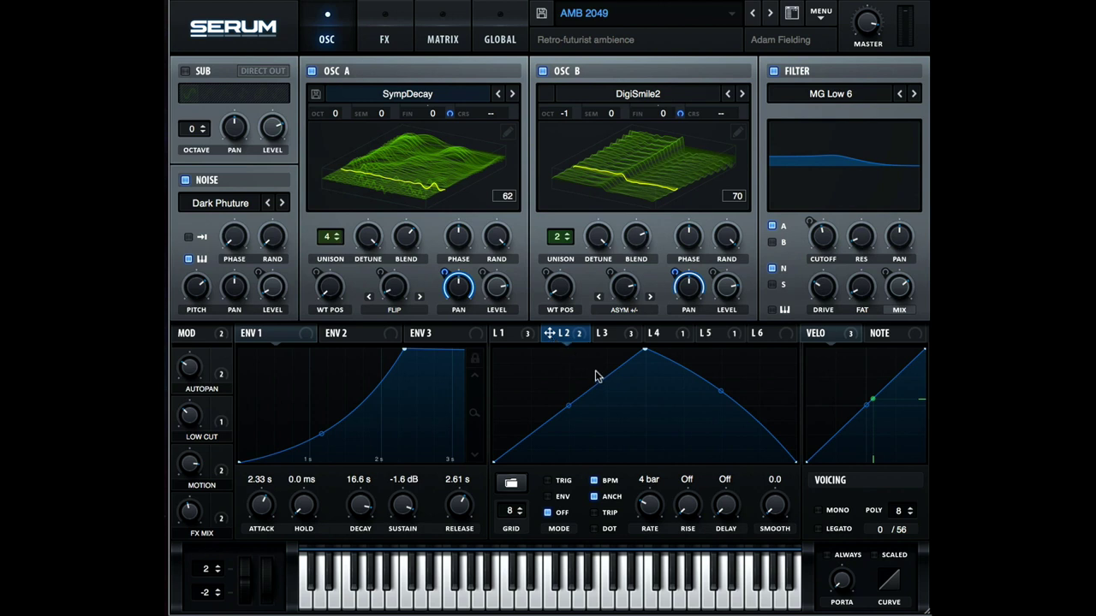
pyautogui.click(606, 336)
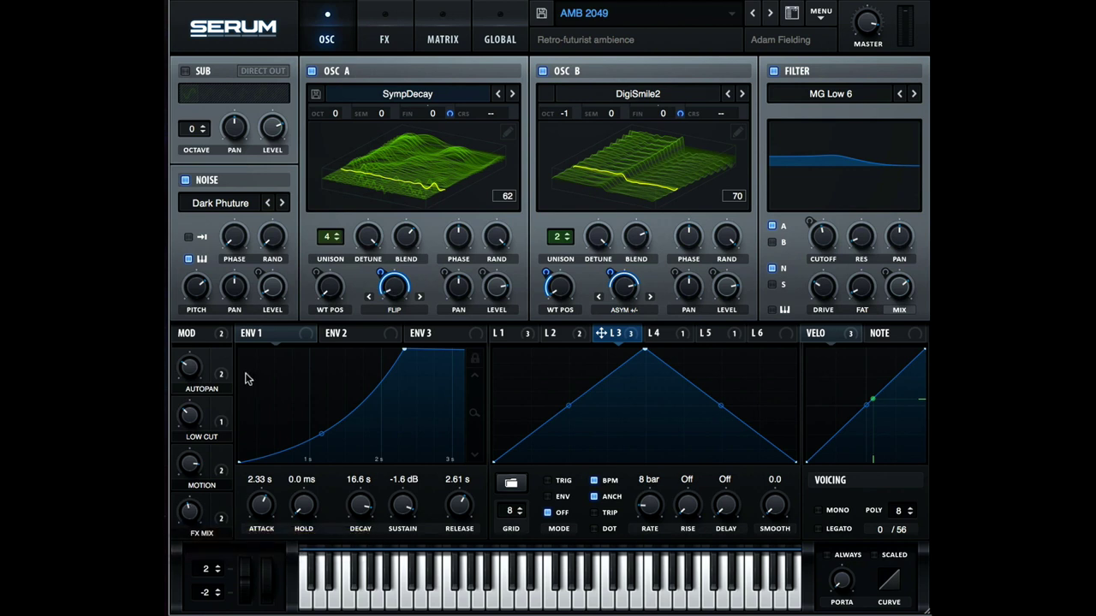
# Sweep the MOTION macro up to 85%, then bring it back down to 0%.
pyautogui.moveTo(230, 385)
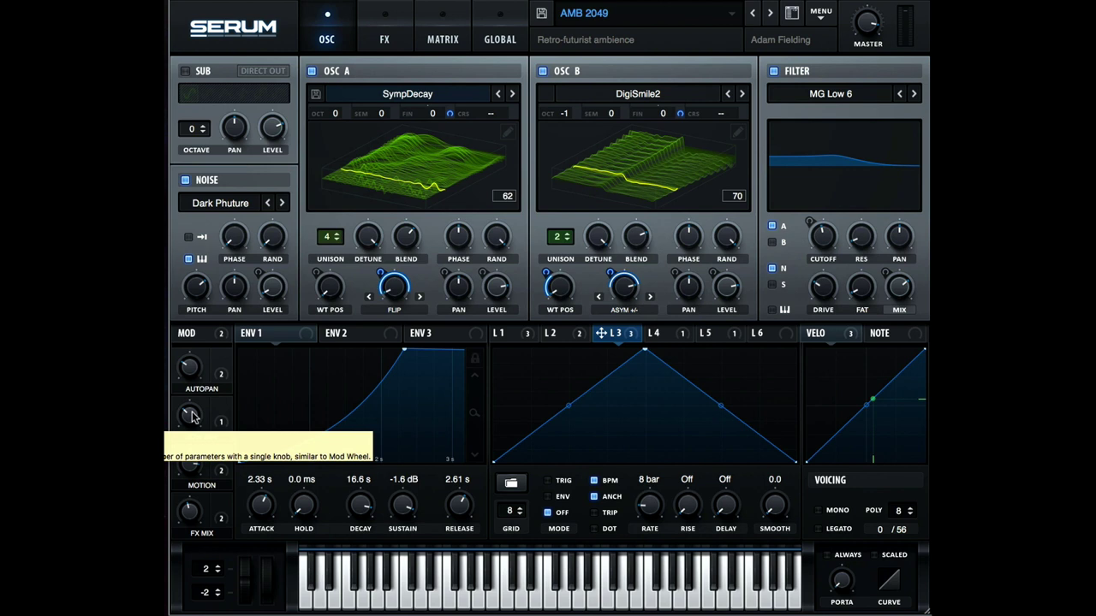
pyautogui.moveTo(192, 462)
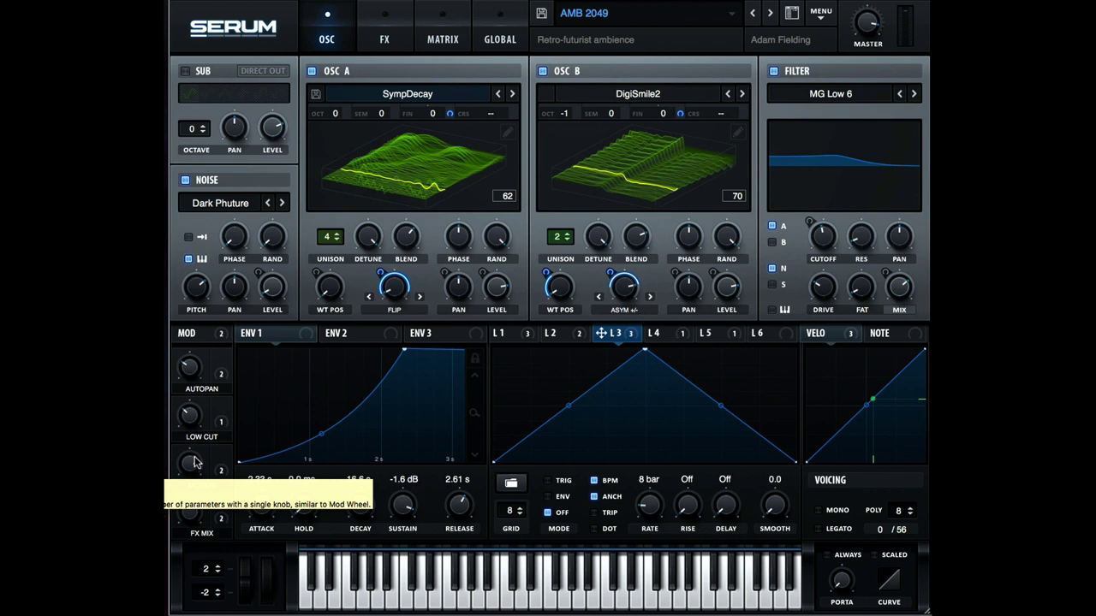
pyautogui.moveTo(192, 462); pyautogui.dragTo(202, 582)
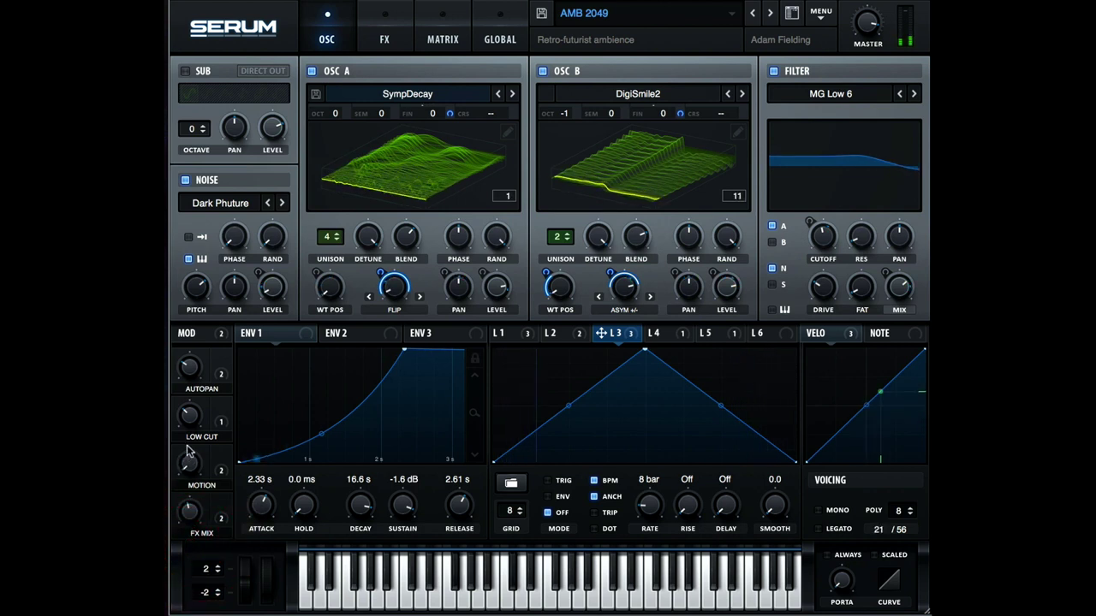
pyautogui.click(192, 462)
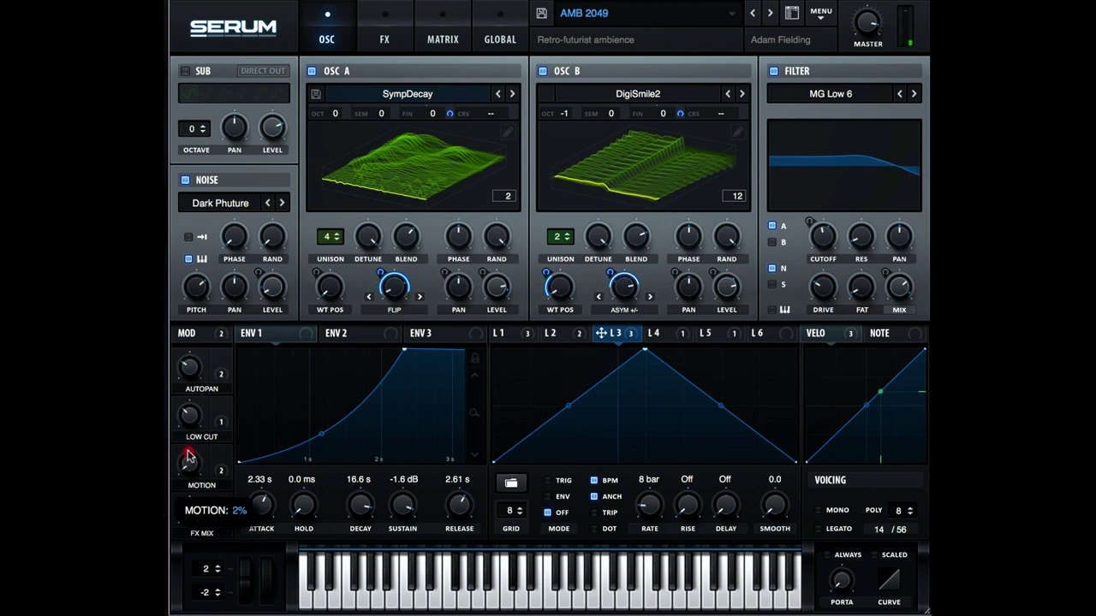
pyautogui.click(190, 460)
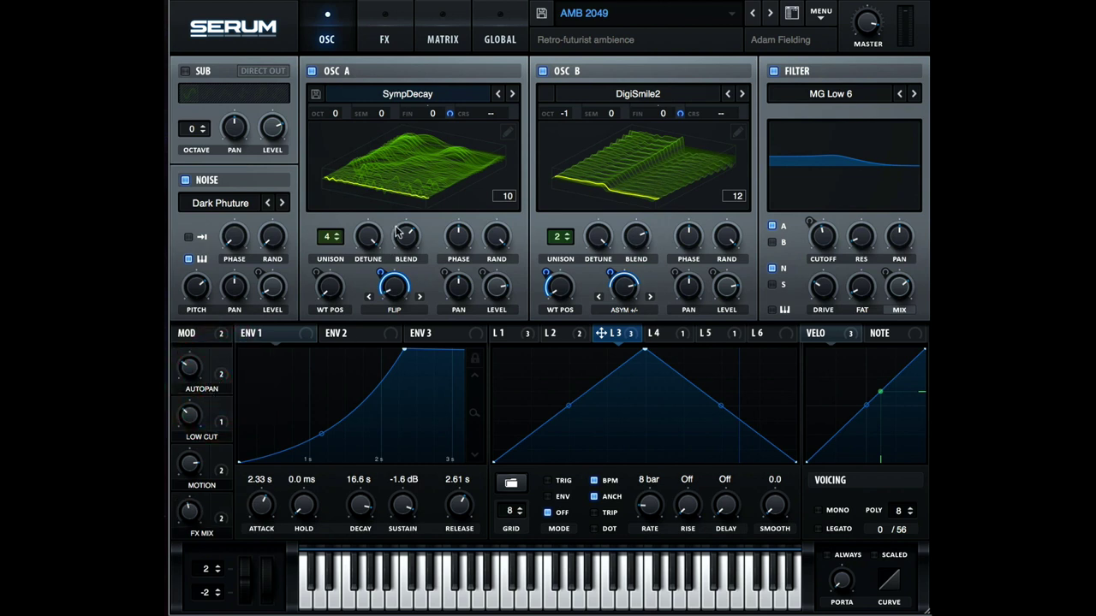
pyautogui.moveTo(472, 285)
pyautogui.click(391, 31)
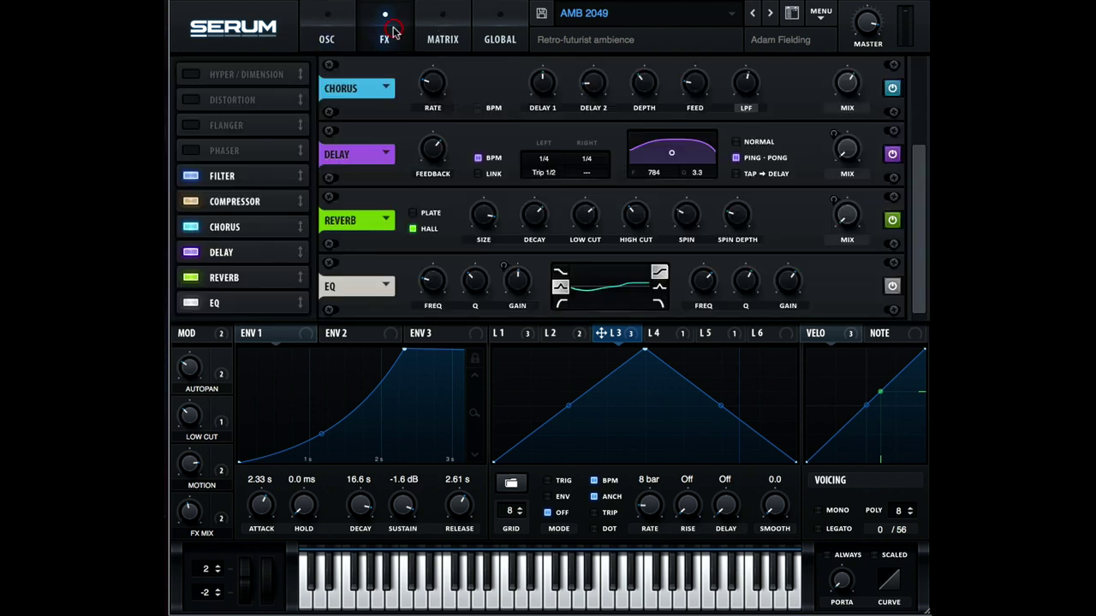
pyautogui.click(442, 38)
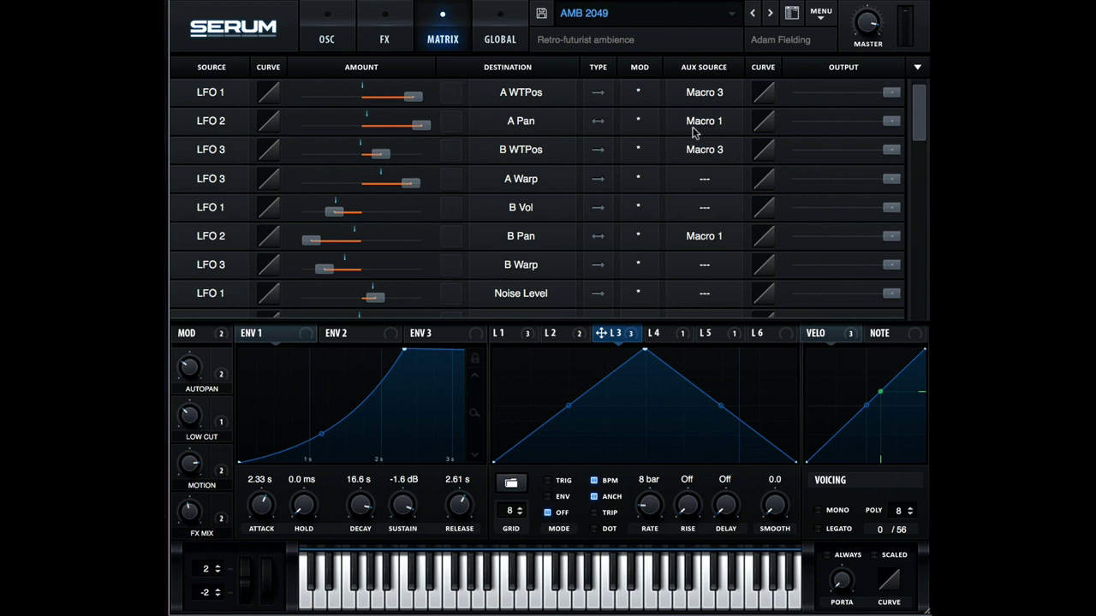
pyautogui.moveTo(915, 113)
pyautogui.mouseDown()
pyautogui.moveTo(921, 223)
pyautogui.moveTo(919, 107)
pyautogui.mouseUp()
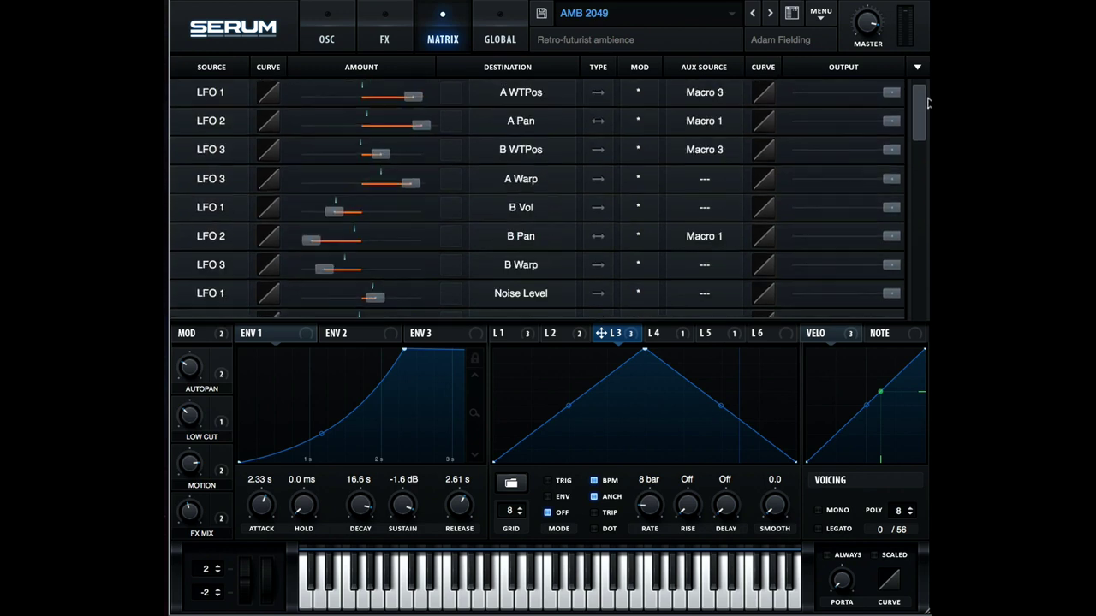
pyautogui.click(340, 35)
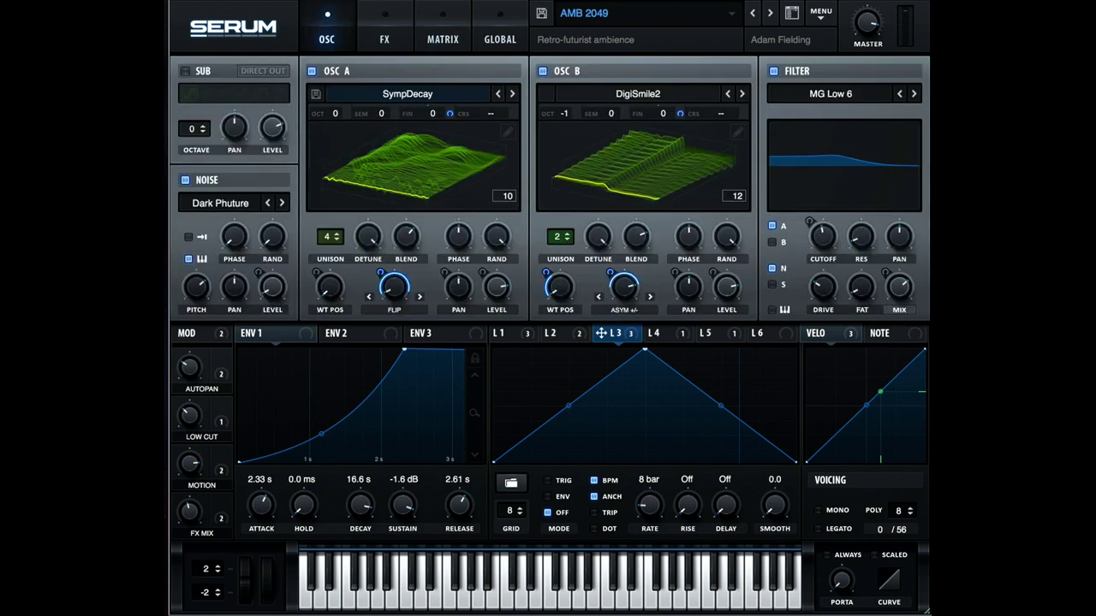